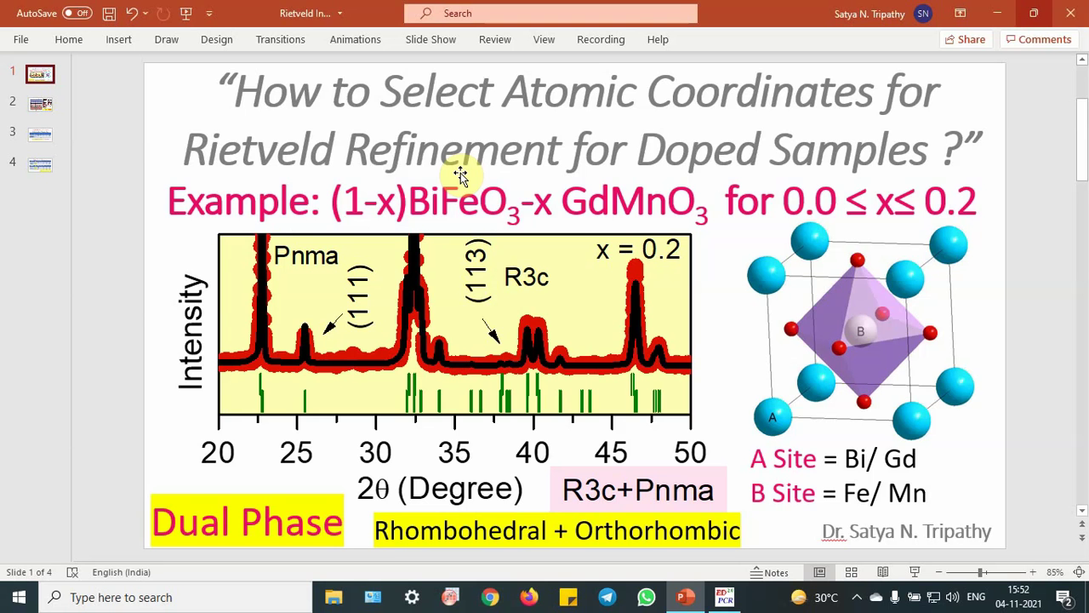
Step: Review the slides with the refined XRD patterns and the single-phase and dual-phase coordinate tables, ending on the Single Phase Refinement slide
click(48, 109)
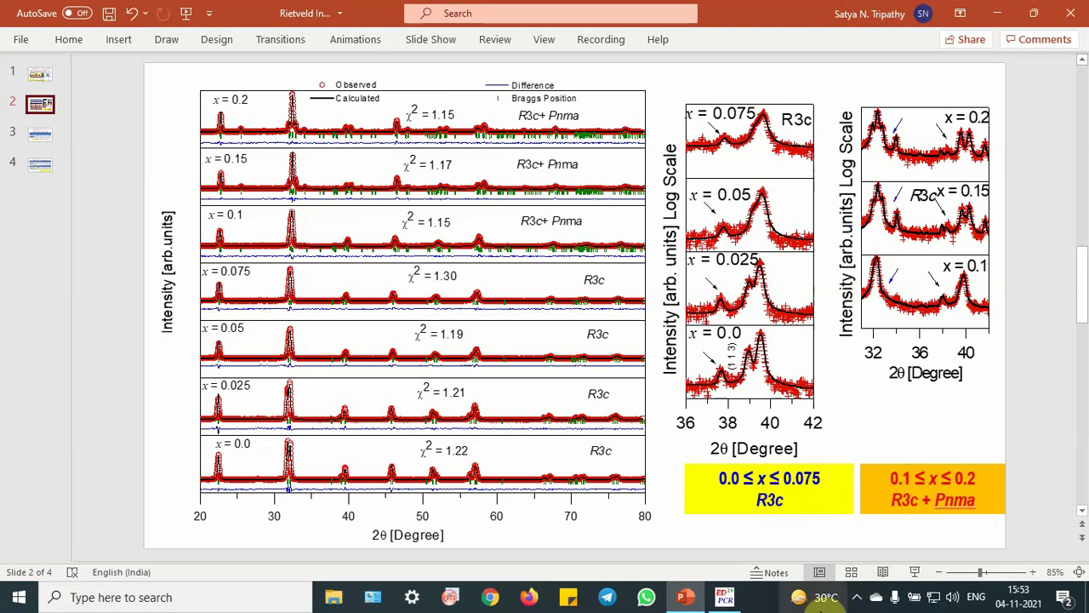
click(30, 139)
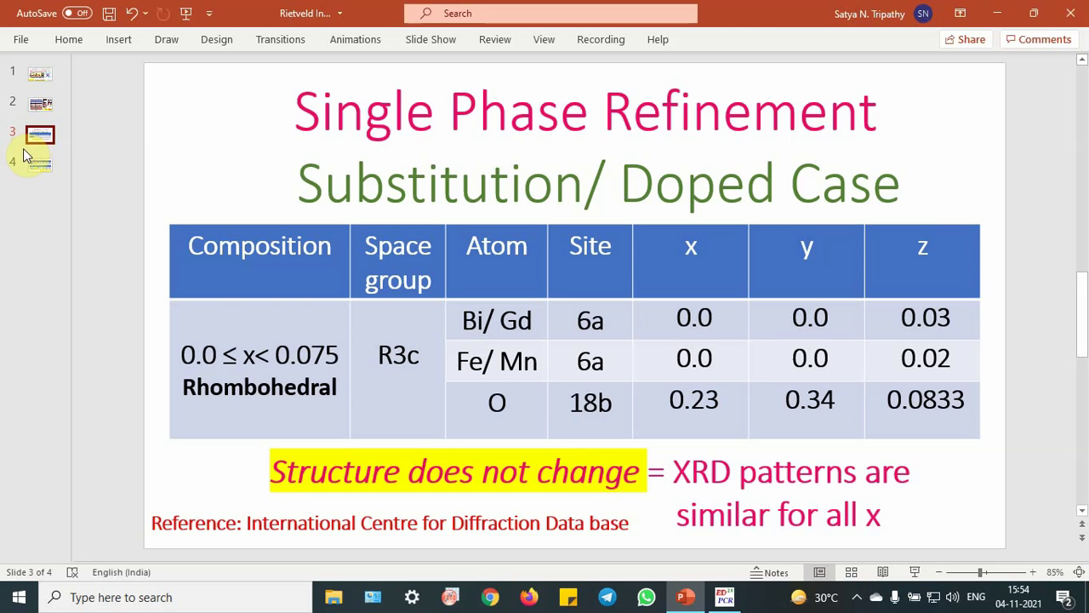
click(40, 162)
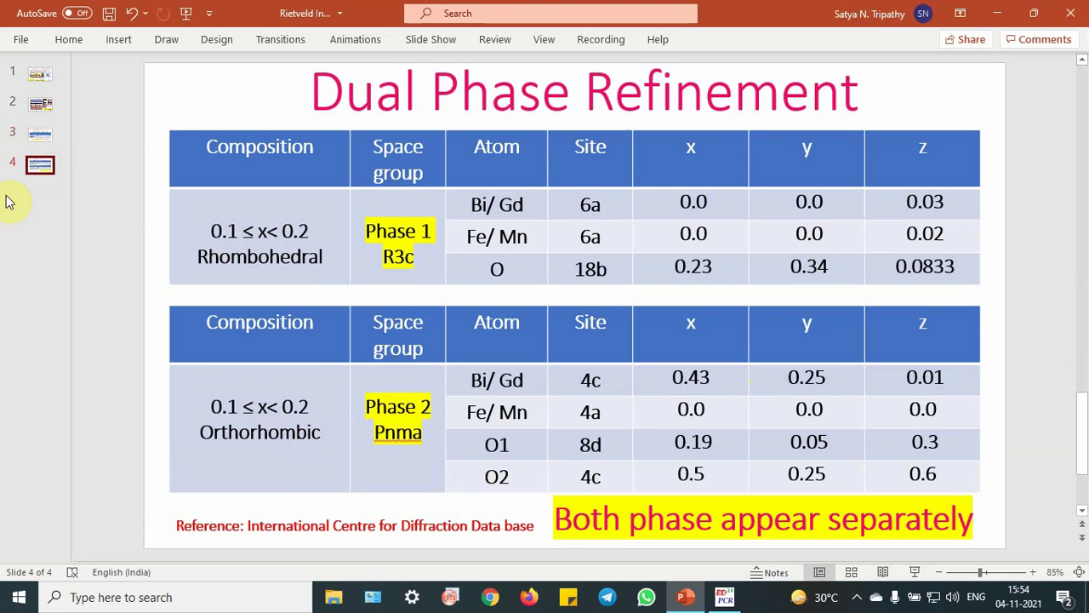
click(39, 139)
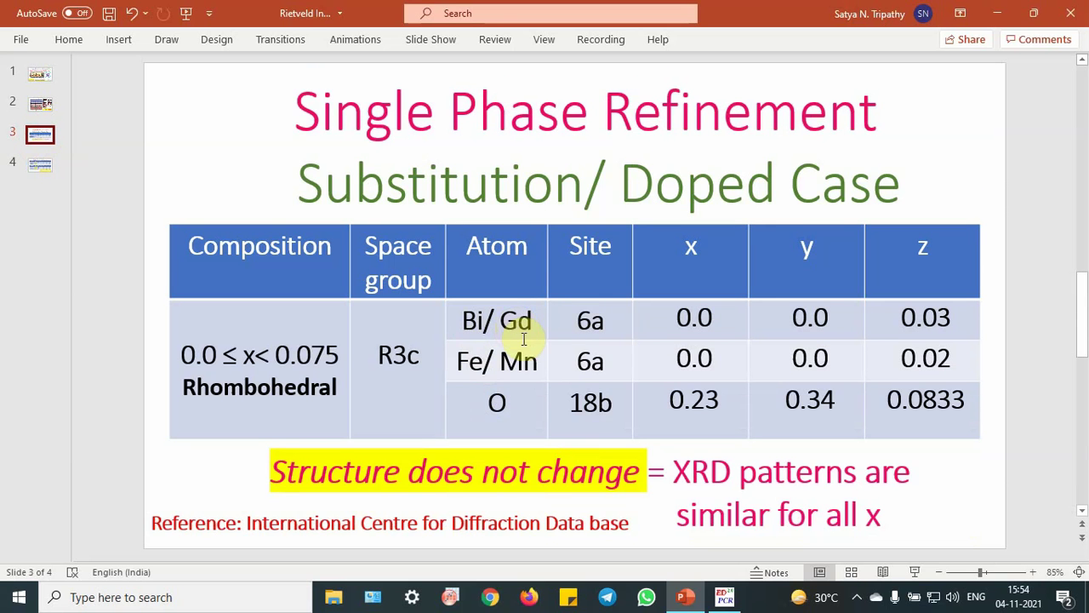
Step: Switch to the FullProf PCR editor and set the number of atoms in phase 1 to 5
mouse_move(725, 600)
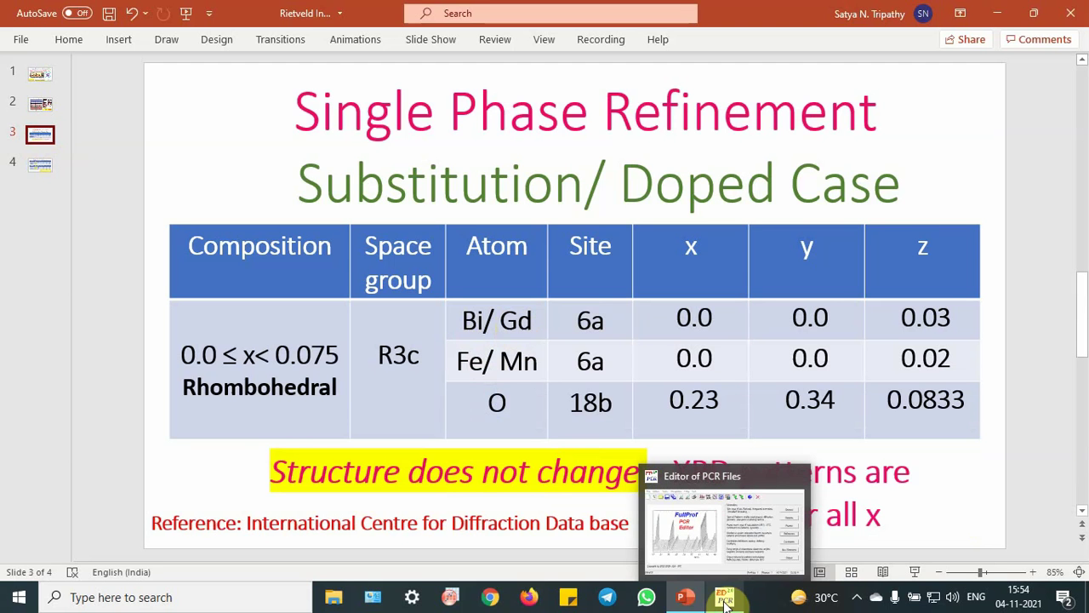
click(724, 601)
click(579, 214)
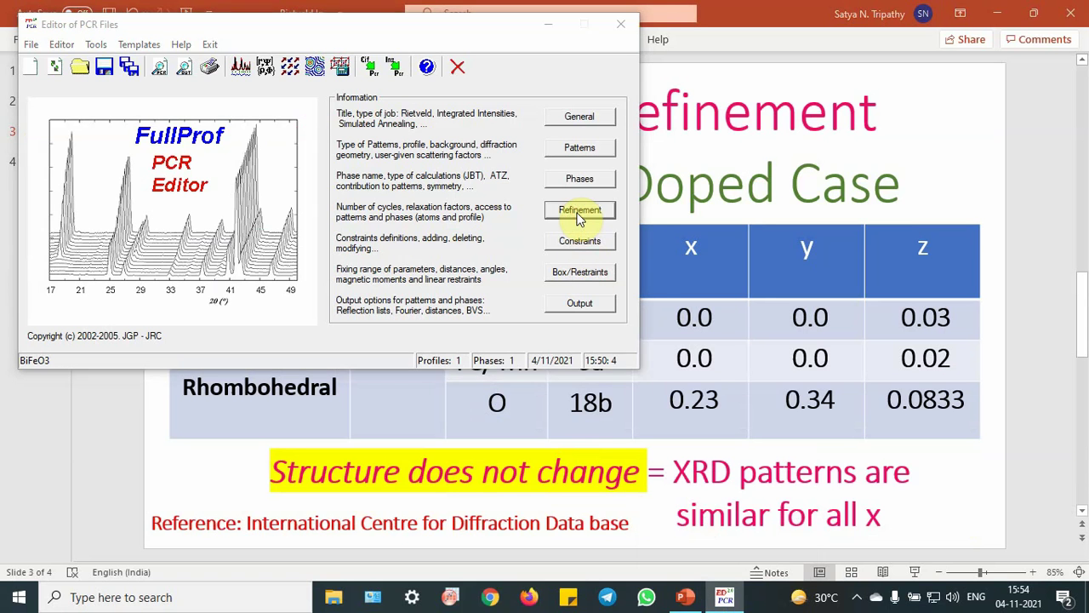
click(416, 218)
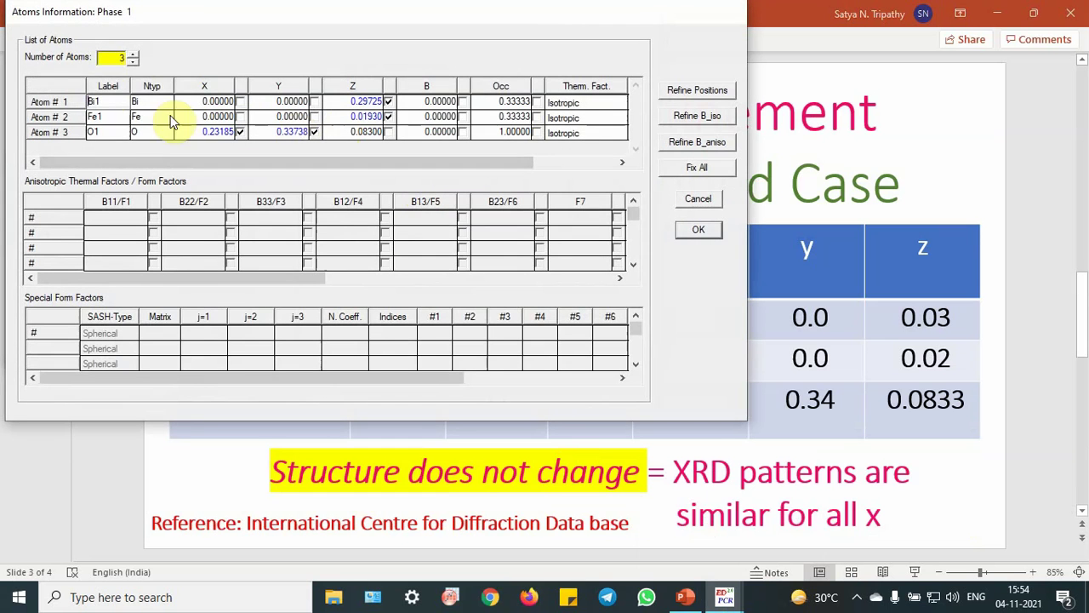
click(132, 55)
click(132, 54)
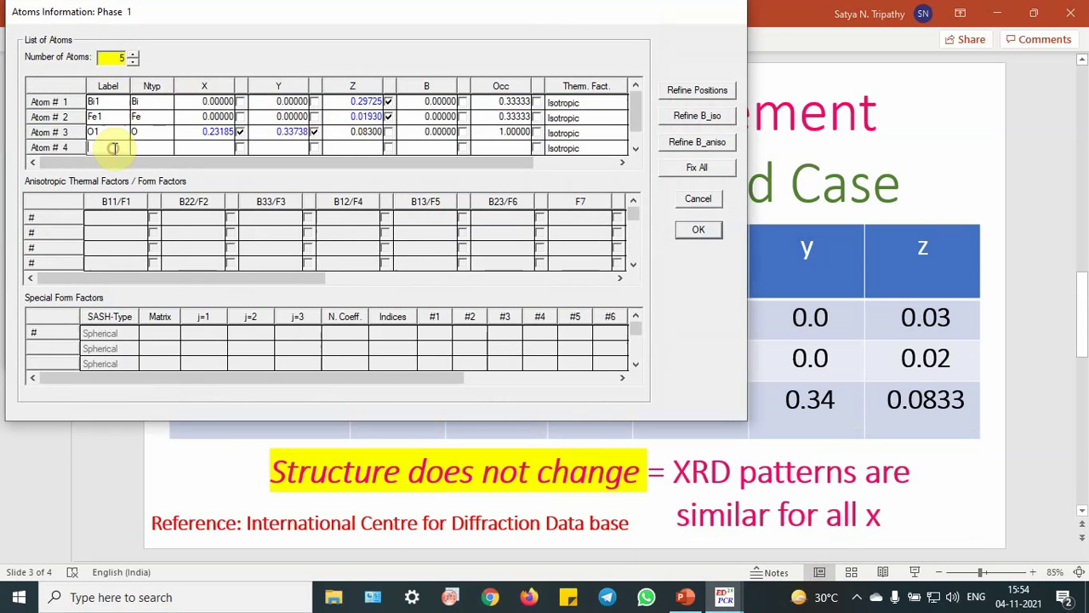
Step: Define atom 4 with label Gd1, type Gd and coordinates X 0.0, Y 0.0, Z 0.29
text(Gd1)
click(151, 146)
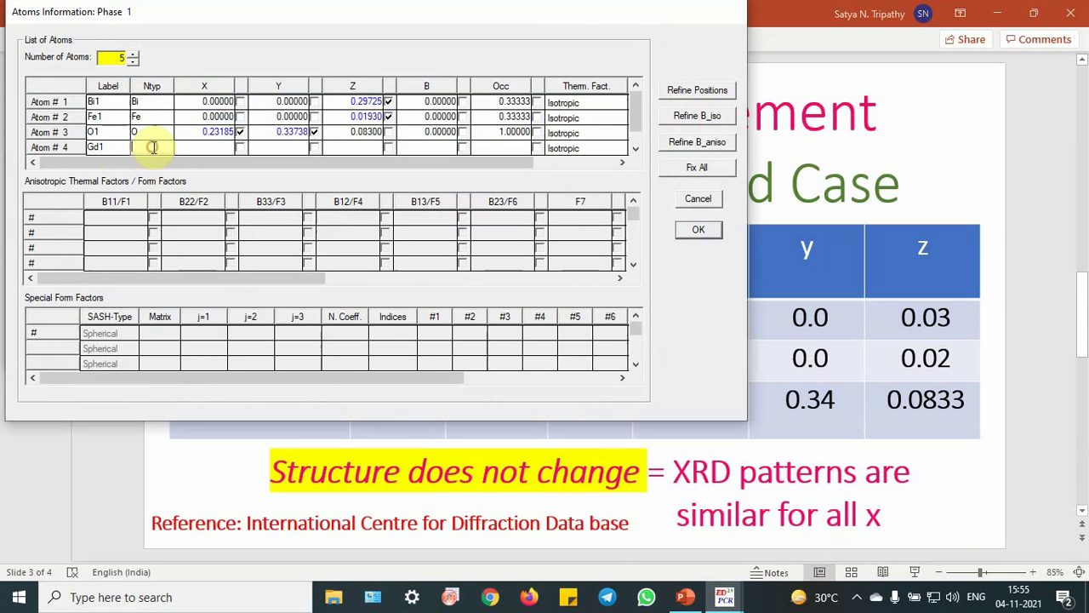
text(Gd)
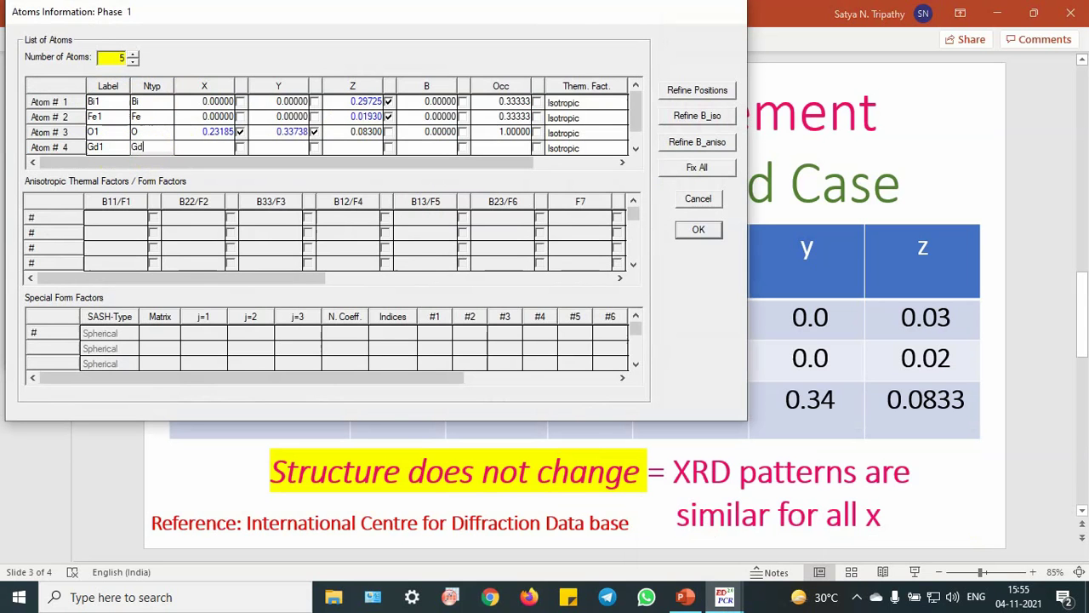
click(213, 146)
text(0.0)
click(262, 151)
text(0.0)
click(340, 148)
text(0.29)
Step: Set both the B value and the occupancy of atom Gd1 to 0.1
click(420, 146)
text(0.1)
click(513, 148)
text(0)
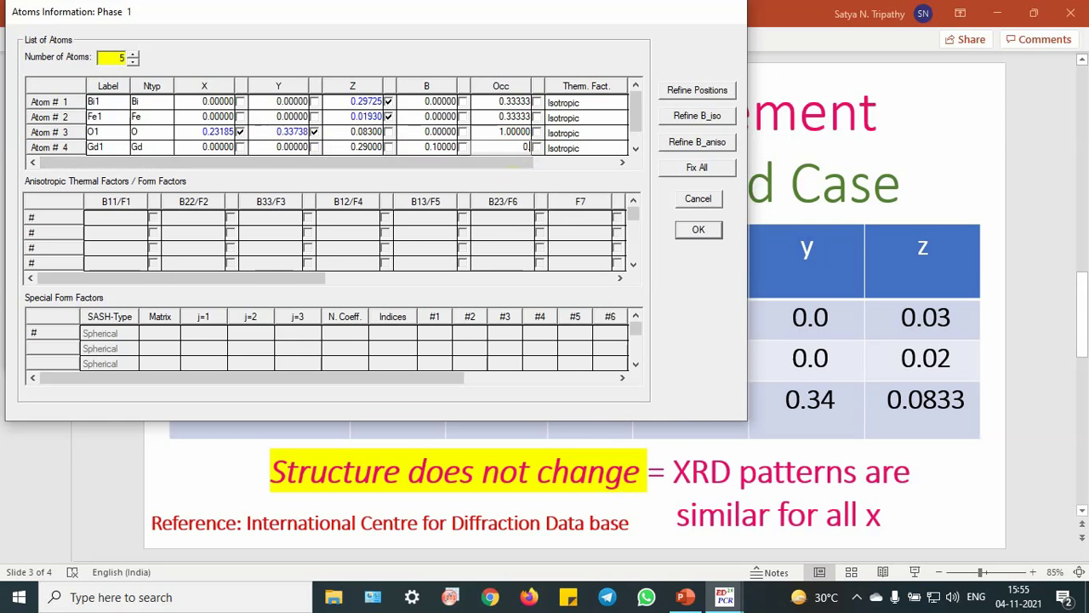
Step: Define atom 5 with label Mn1, type Mn and coordinates X 0.0, Y 0.0, Z 0.019
click(635, 119)
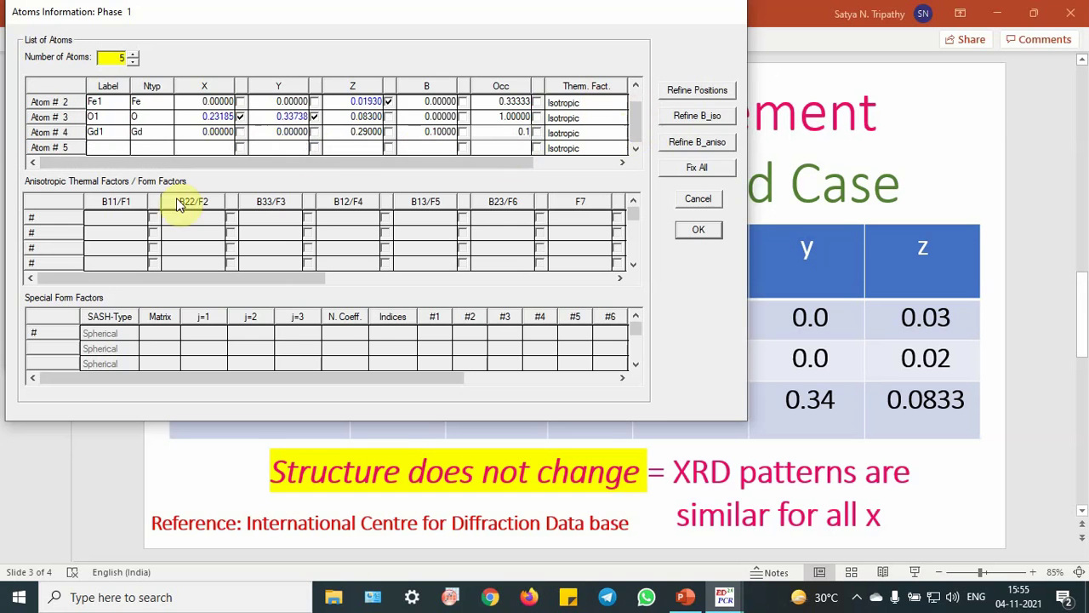
click(101, 147)
text(Mn1)
click(152, 146)
text(Mn)
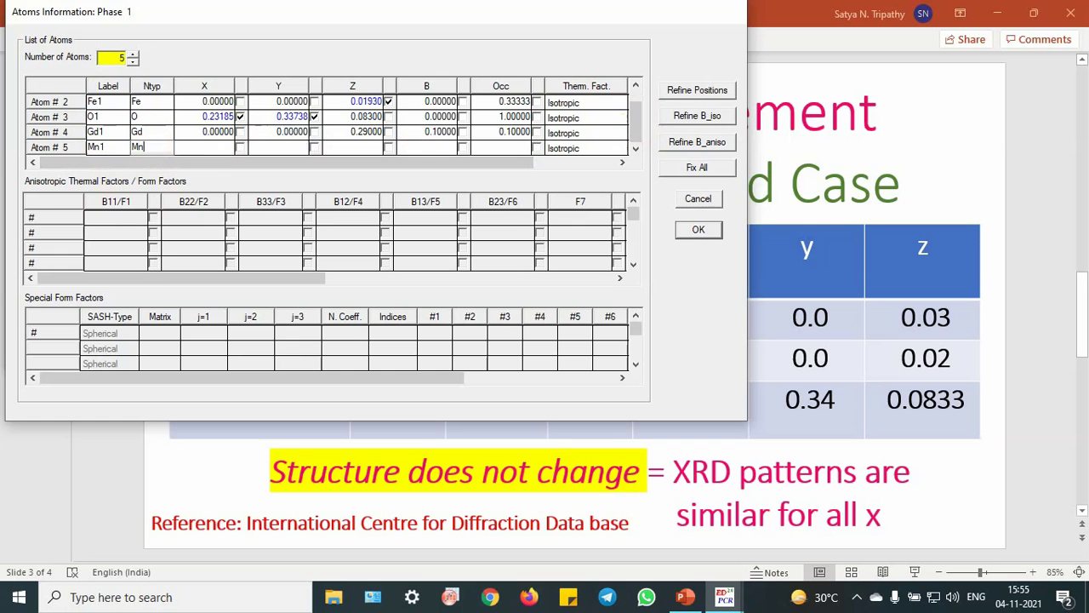
click(208, 149)
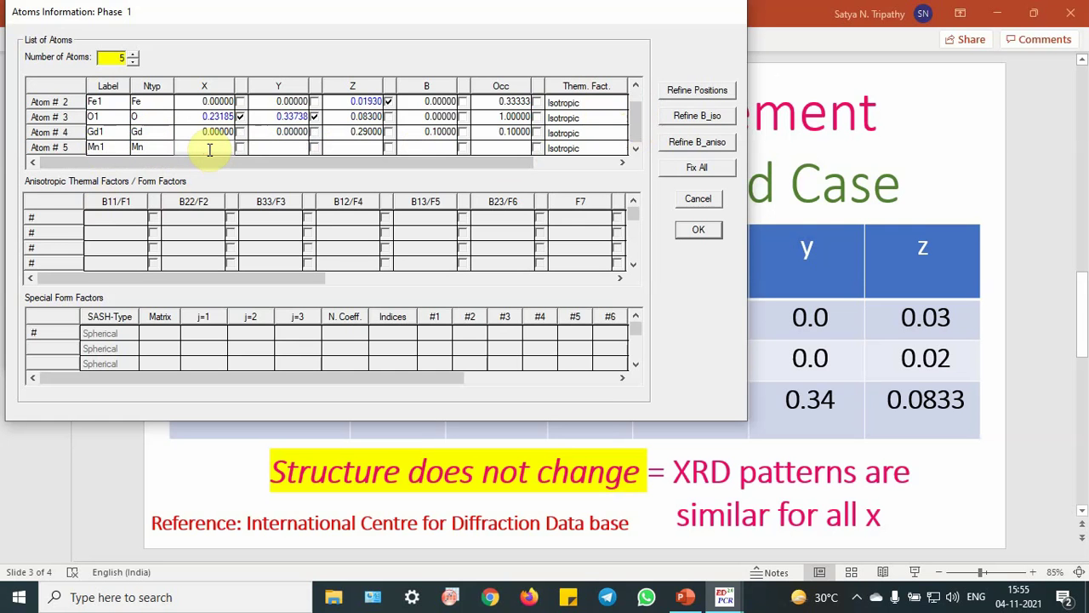
text(0.0)
click(263, 147)
text(0.0)
click(357, 147)
text(0.019)
Step: Set the B value and occupancy of atom Mn1 to 0.1, and accept the atom list and refinement settings
click(430, 146)
text(0.1)
click(500, 146)
text(0)
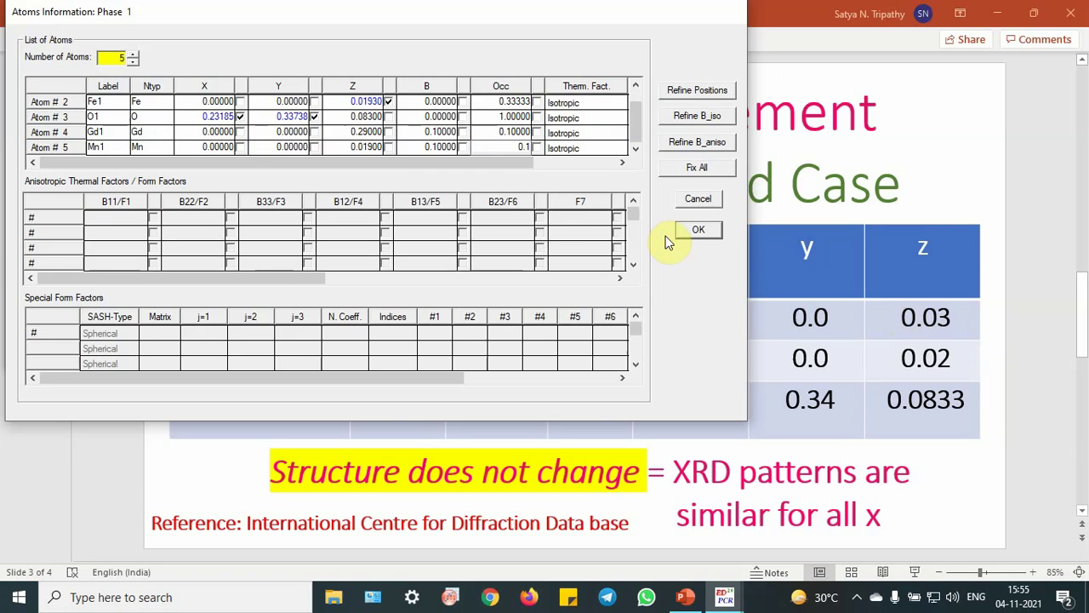
click(712, 230)
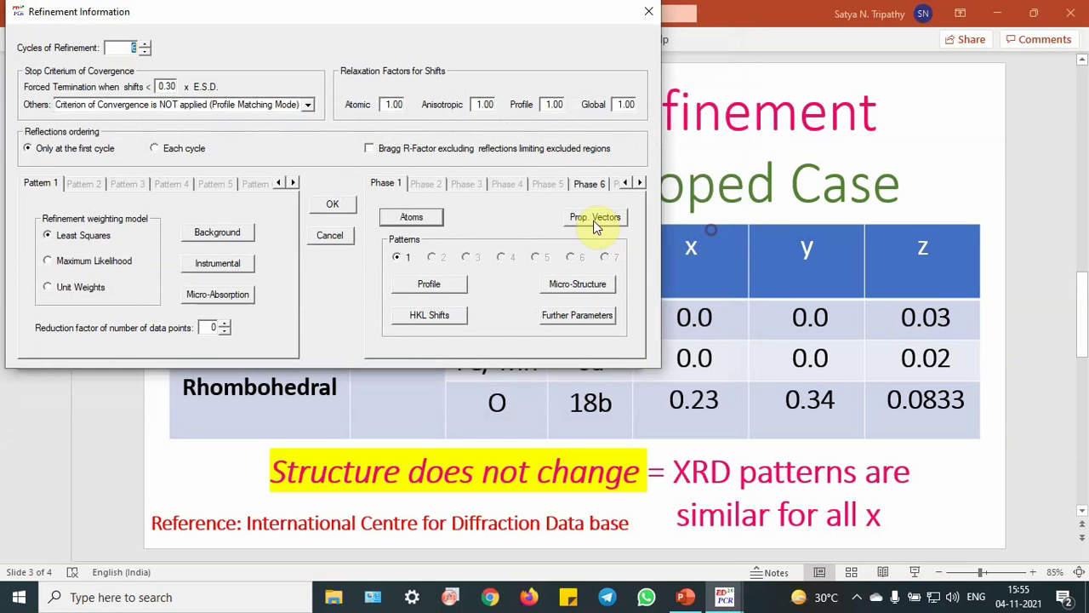
click(332, 208)
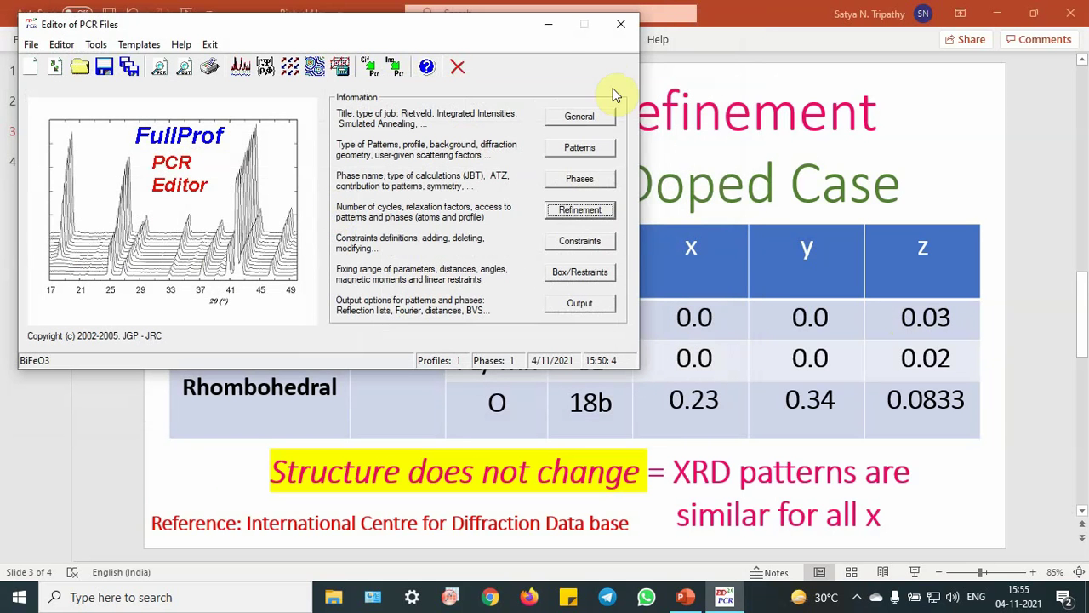
Step: Move the PCR editor aside to view the single-phase coordinate table, and show the Dual Phase Refinement slide in PowerPoint
drag(507, 33, 302, 366)
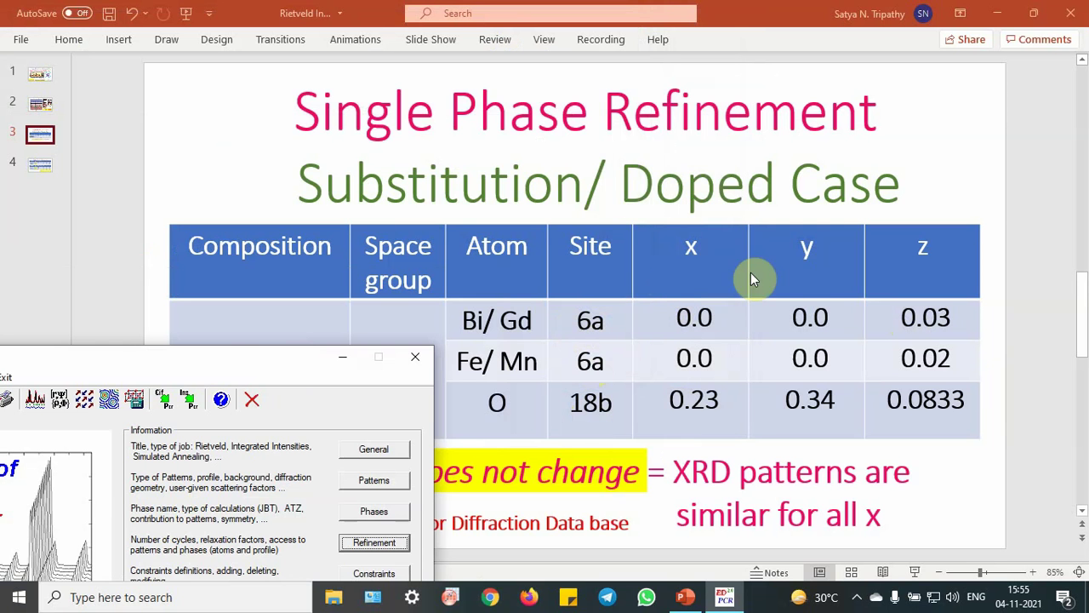
drag(216, 354, 443, 76)
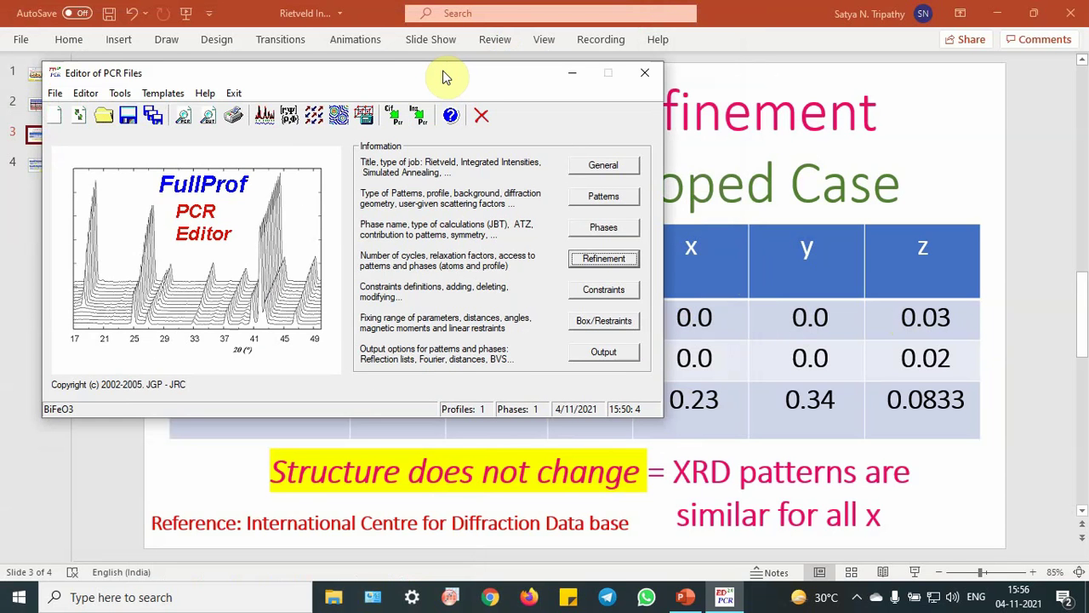
drag(360, 77, 321, 85)
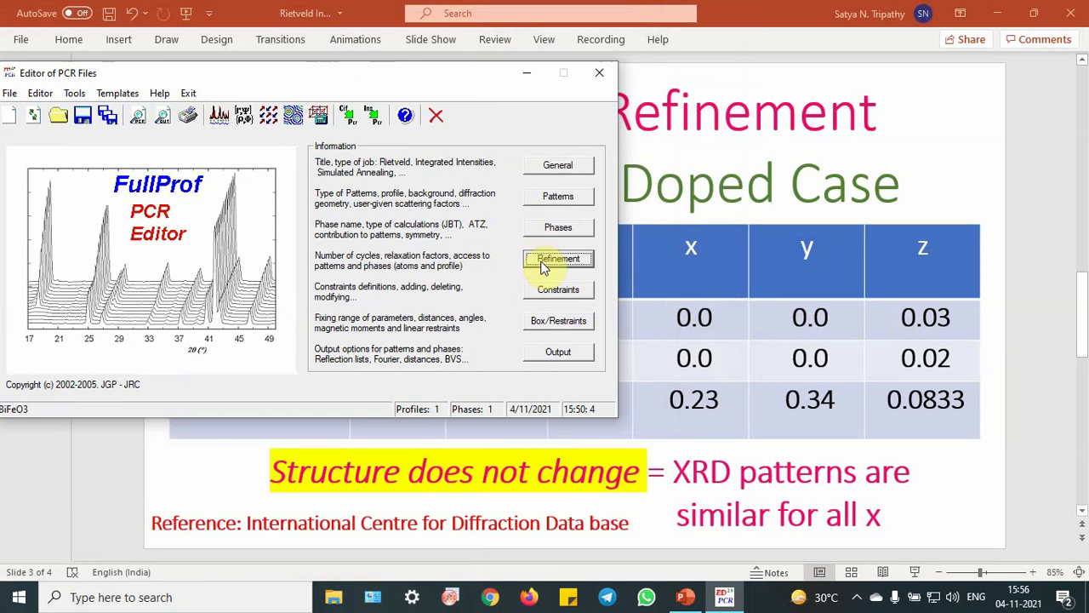
click(526, 73)
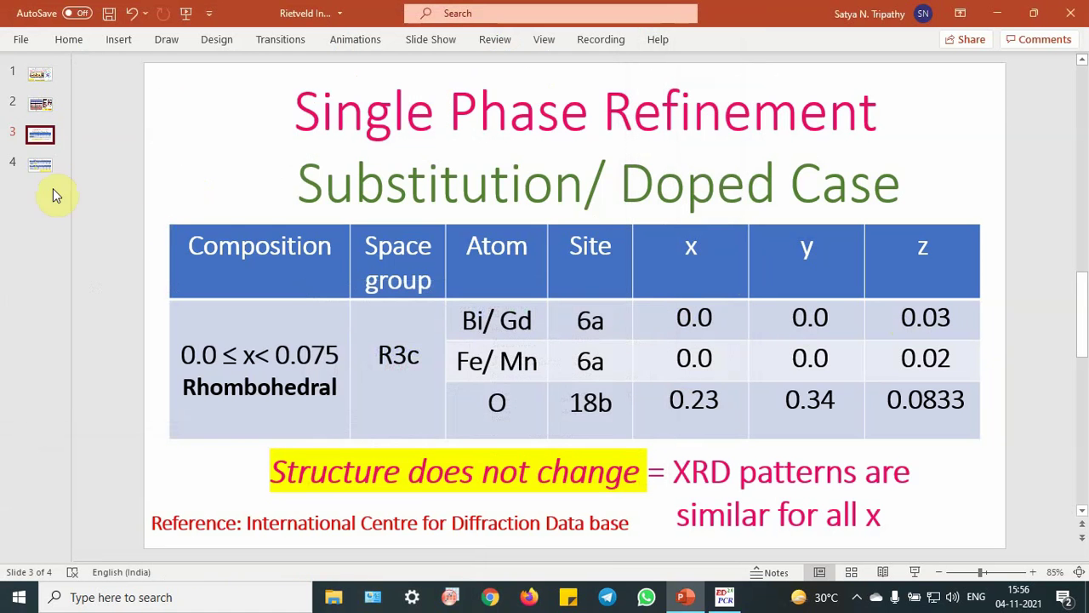
click(40, 164)
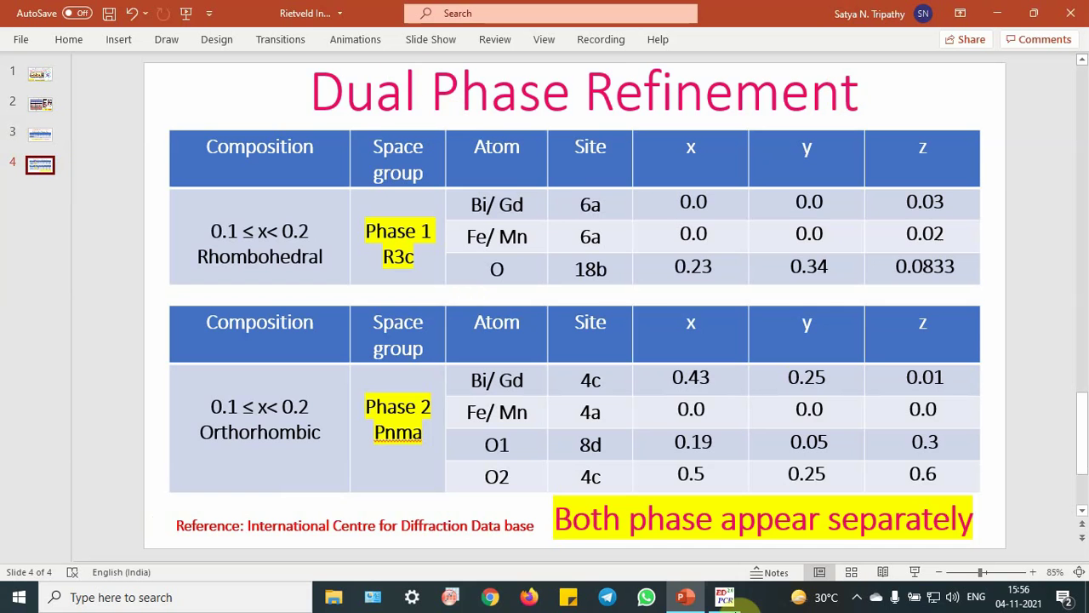
Step: Bring back the FullProf PCR editor and add a second phase named GdMn
click(724, 596)
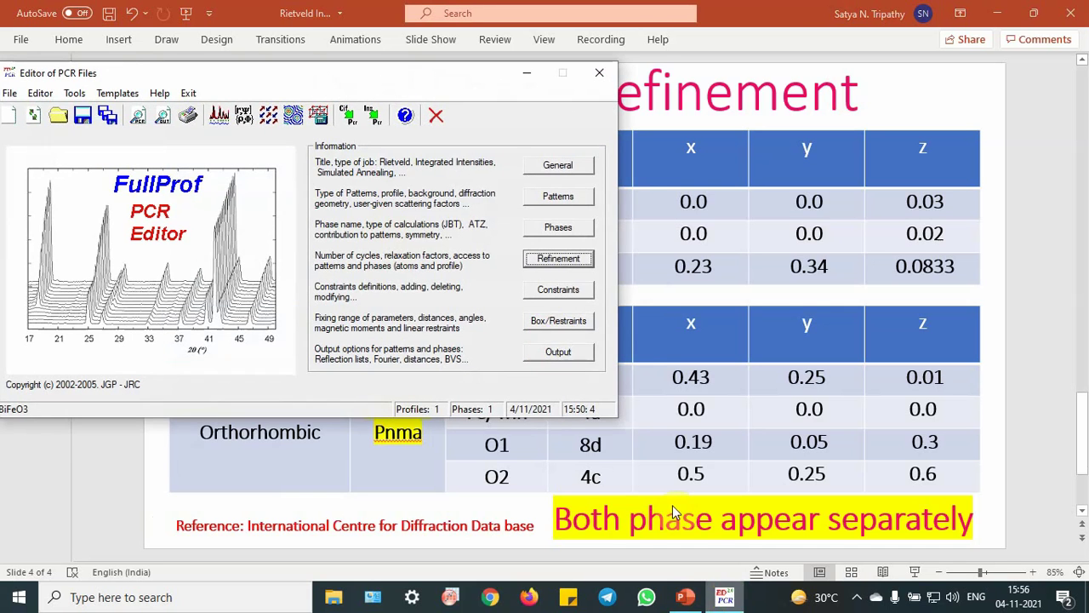
click(562, 260)
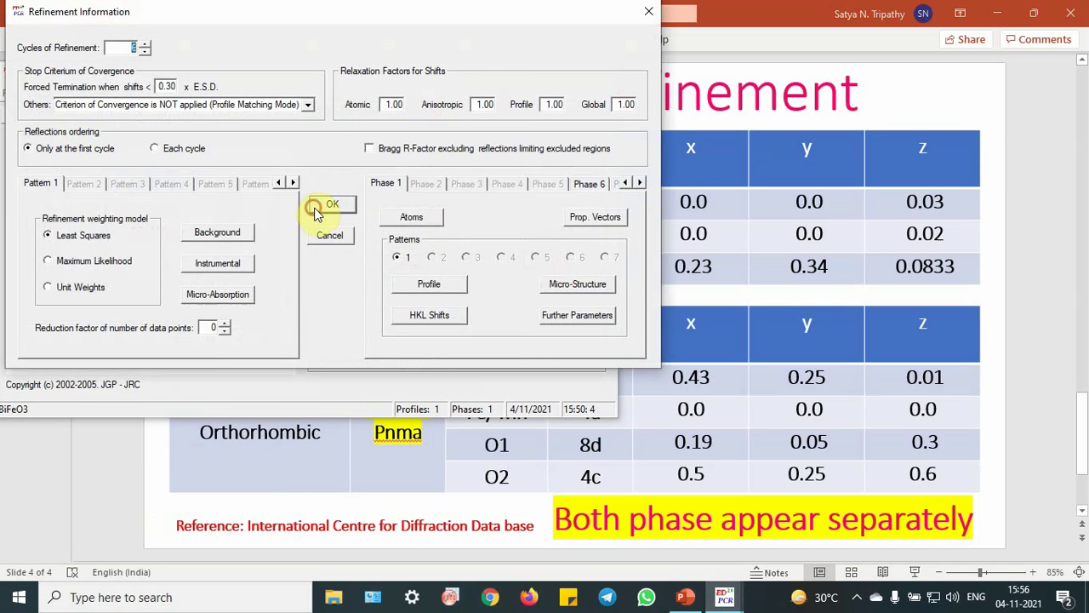
click(315, 210)
click(568, 225)
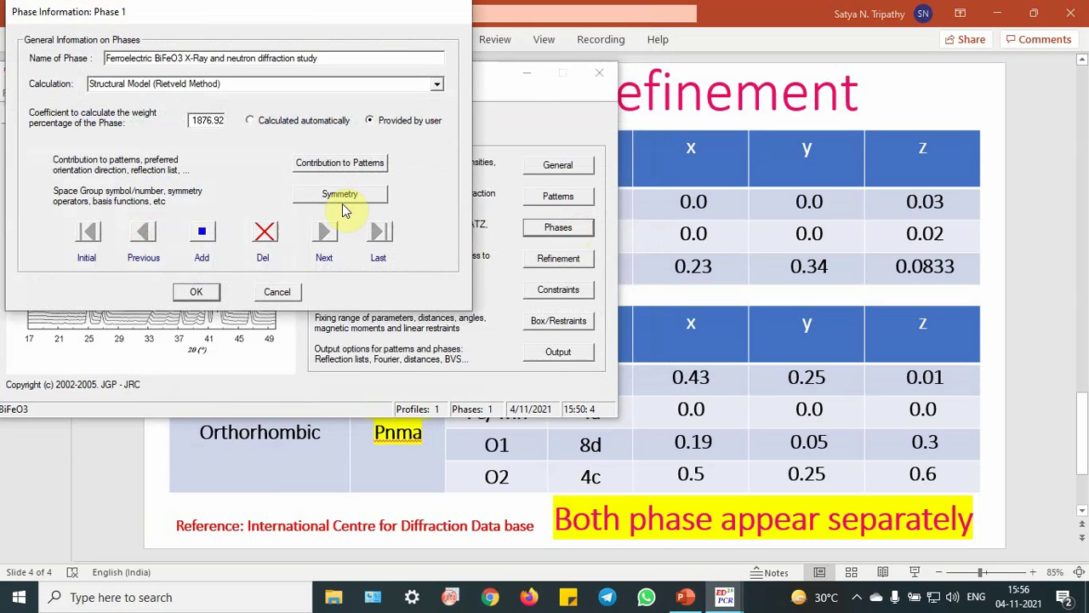
click(201, 234)
click(150, 57)
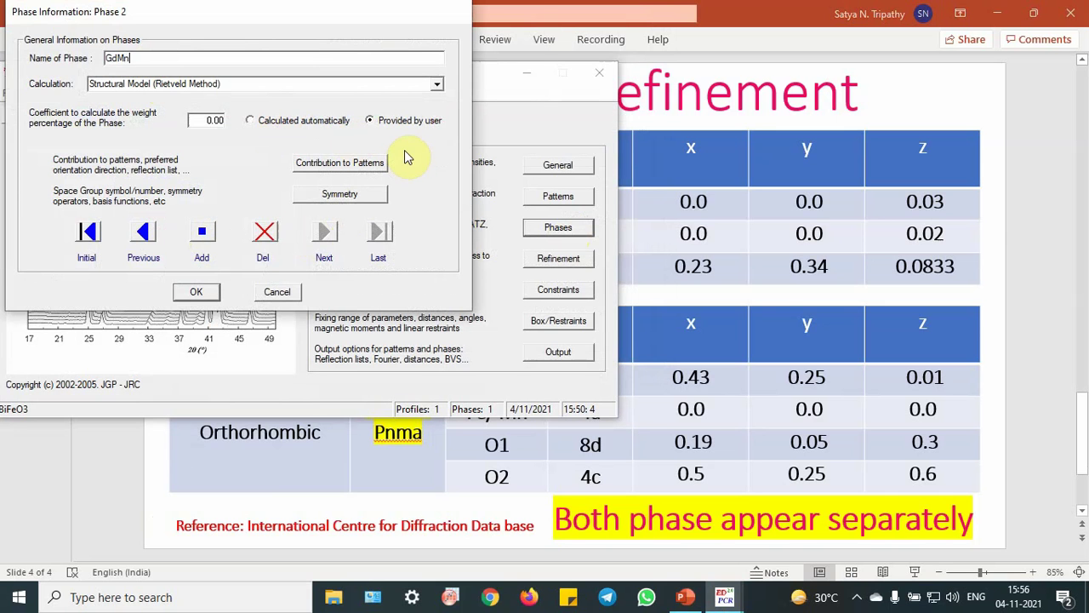
Step: Set the space group of phase 2 to P n m a and generate its symmetry operators automatically
click(377, 193)
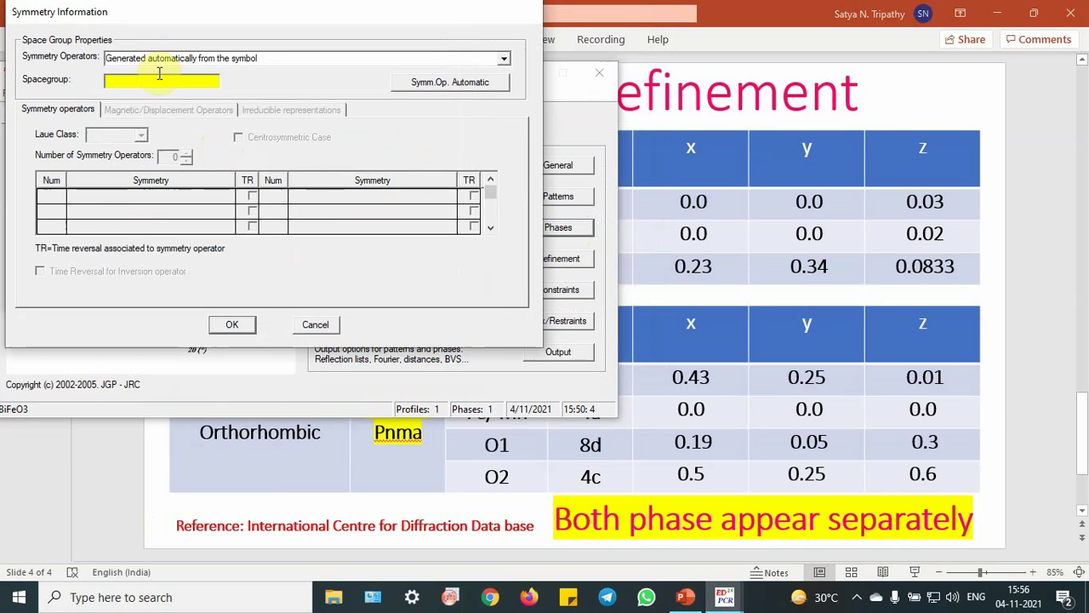
click(159, 77)
text(P n m a)
click(434, 84)
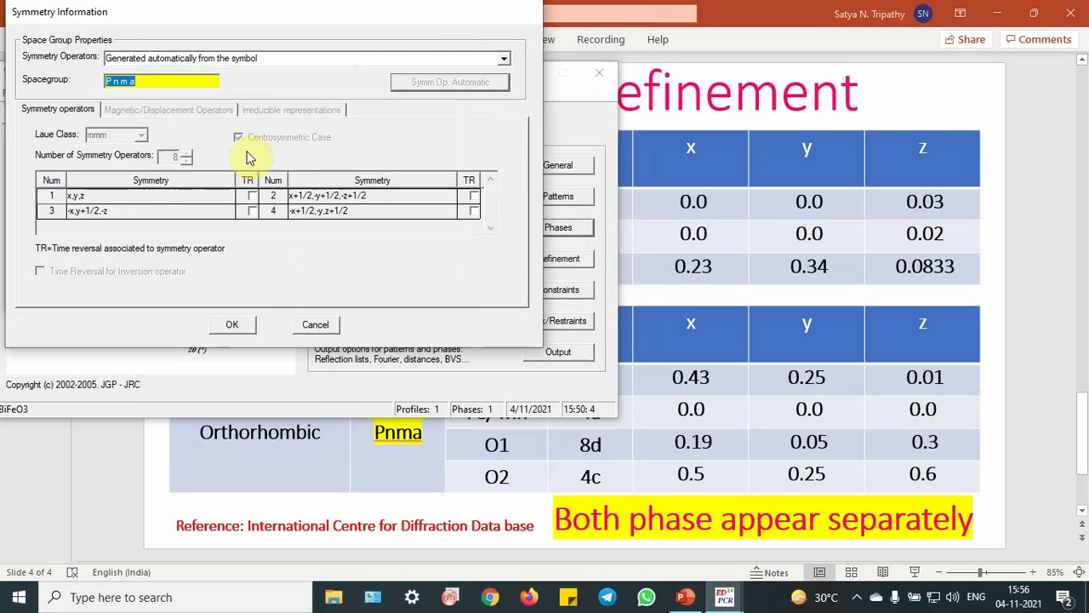
click(243, 323)
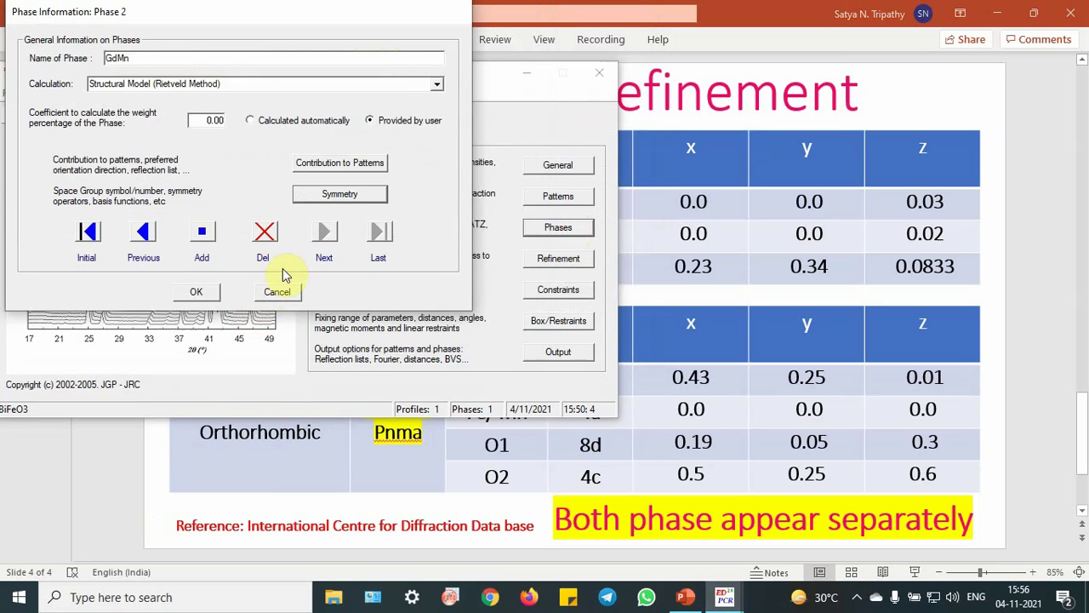
Step: Make phase 2 contribute to the pattern with the Thompson-Cox-Hastings pseudo-Voigt * Axial divergence asymmetry peak shape, and accept the phase information
click(338, 164)
click(61, 66)
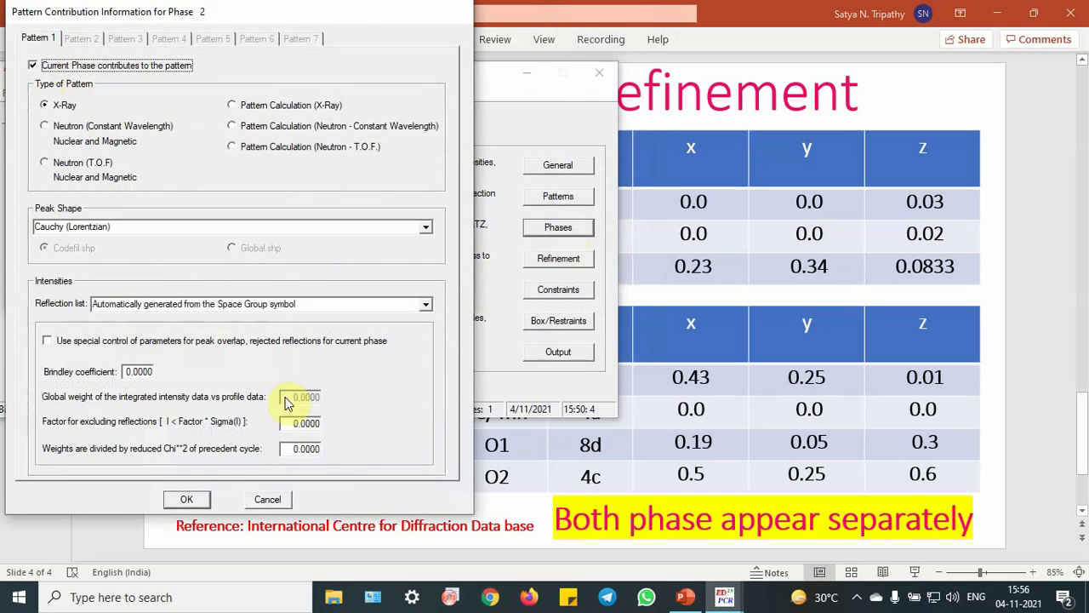
click(426, 228)
click(427, 264)
click(427, 263)
click(427, 264)
click(426, 264)
click(427, 263)
click(427, 264)
click(292, 263)
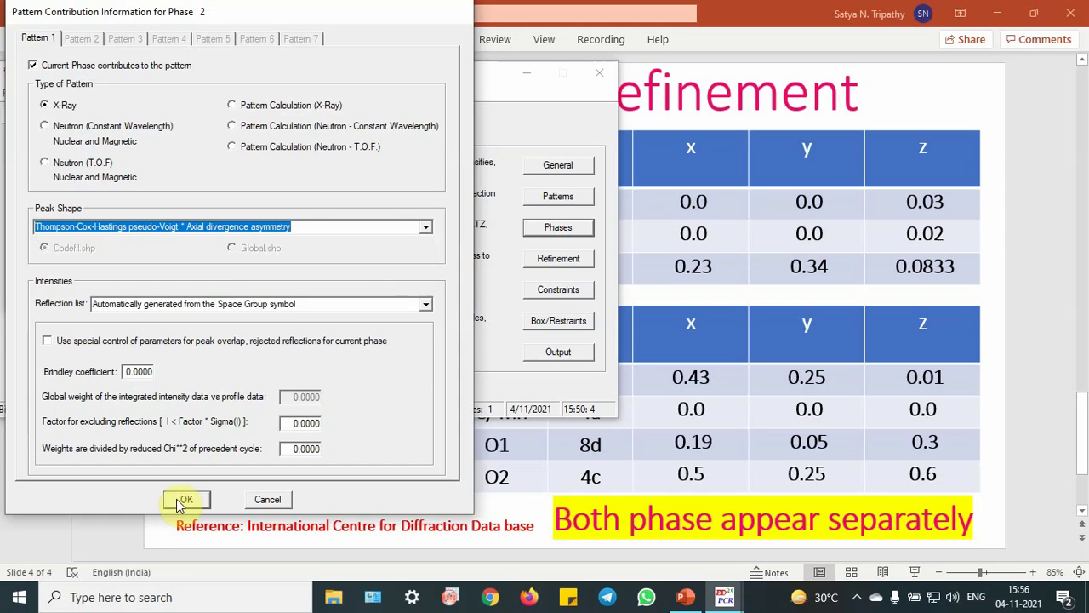
click(183, 499)
click(198, 292)
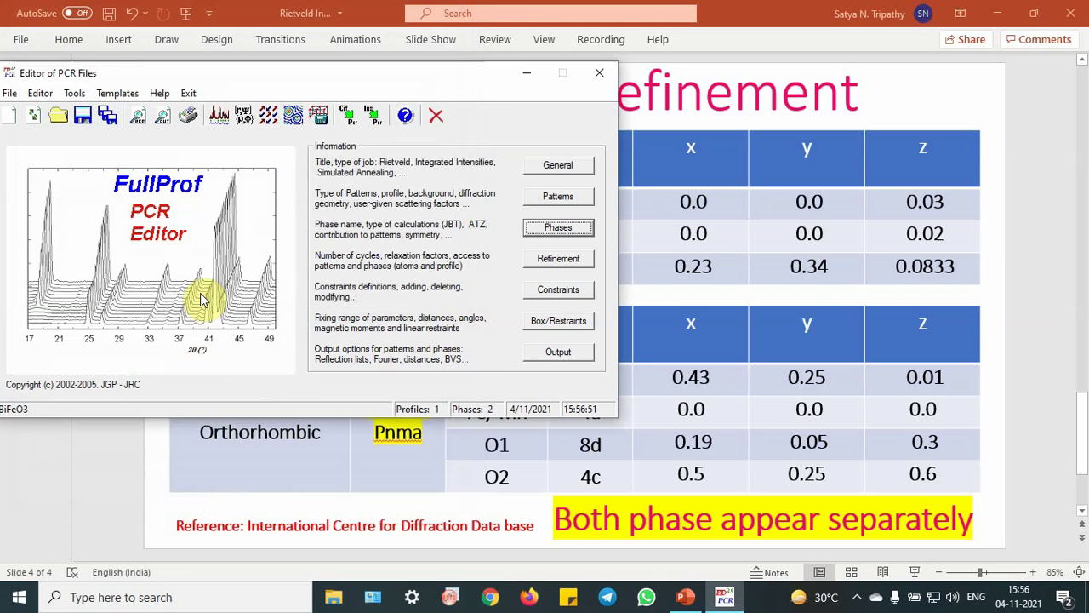
Step: Open the refinement information and review the profile parameters of phase 2 for pattern 1
click(559, 260)
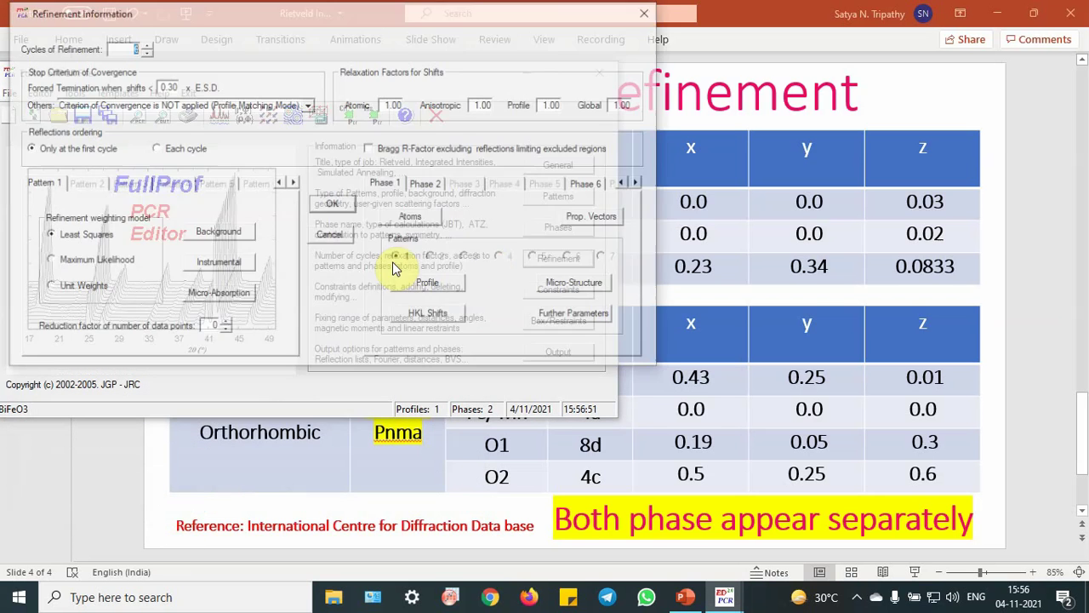
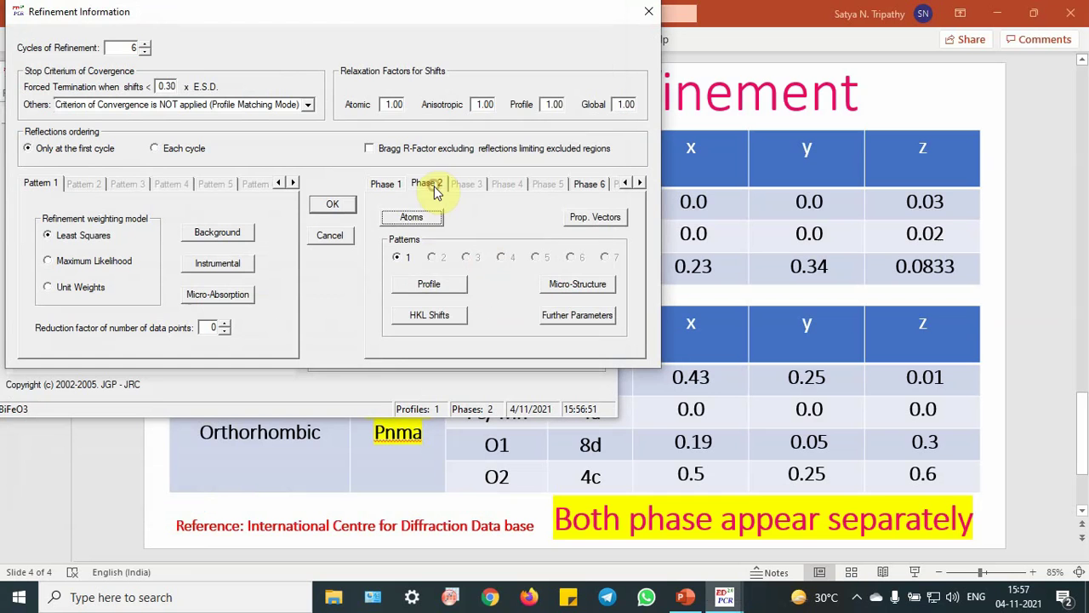
click(428, 282)
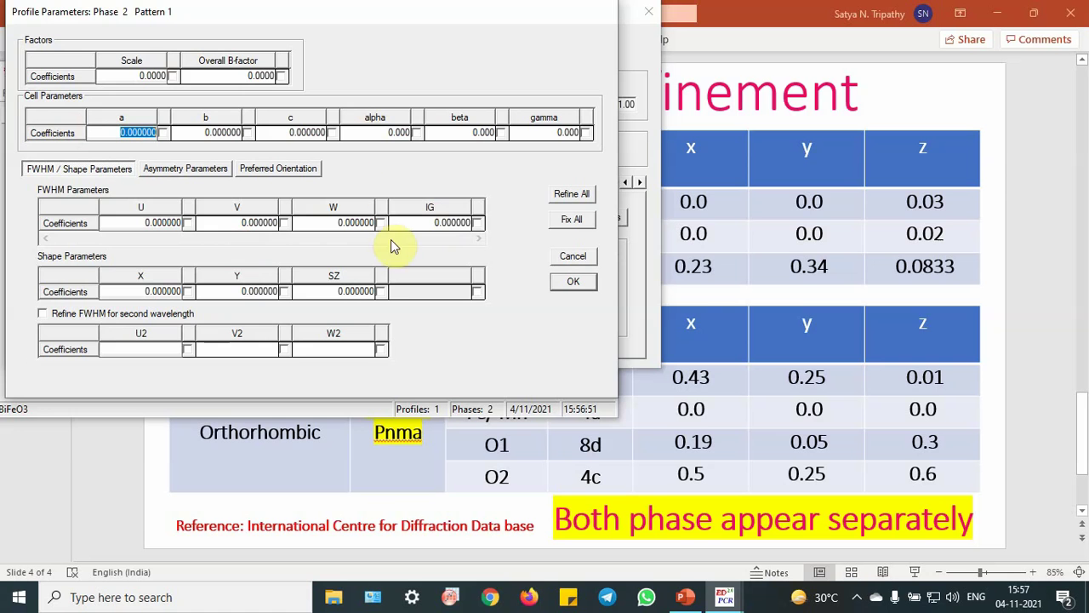
click(573, 281)
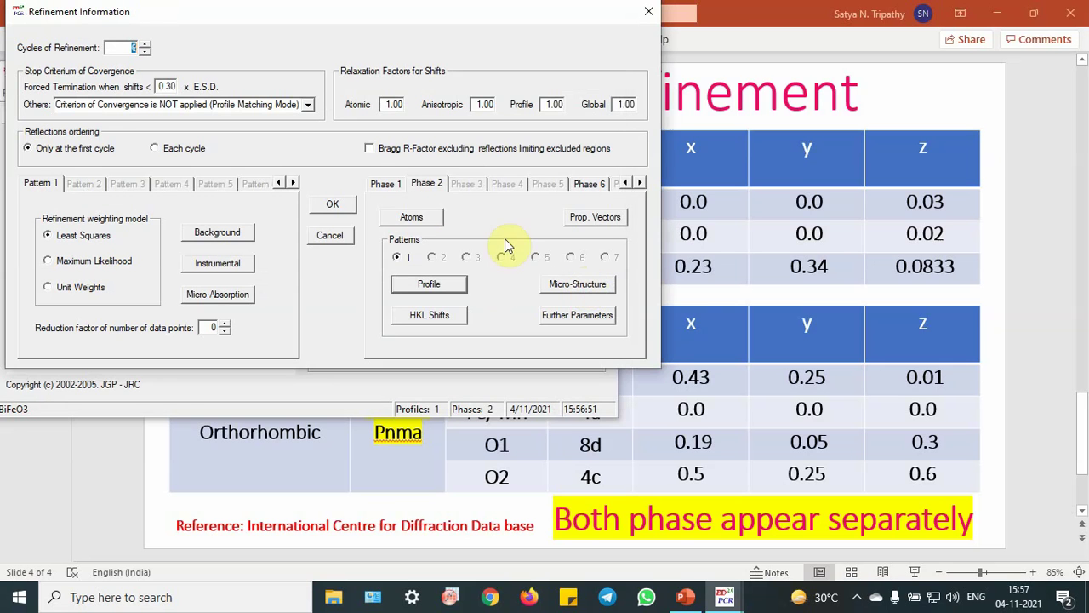
Step: Open the atoms information of phase 2 and set the number of atoms to 6
click(412, 217)
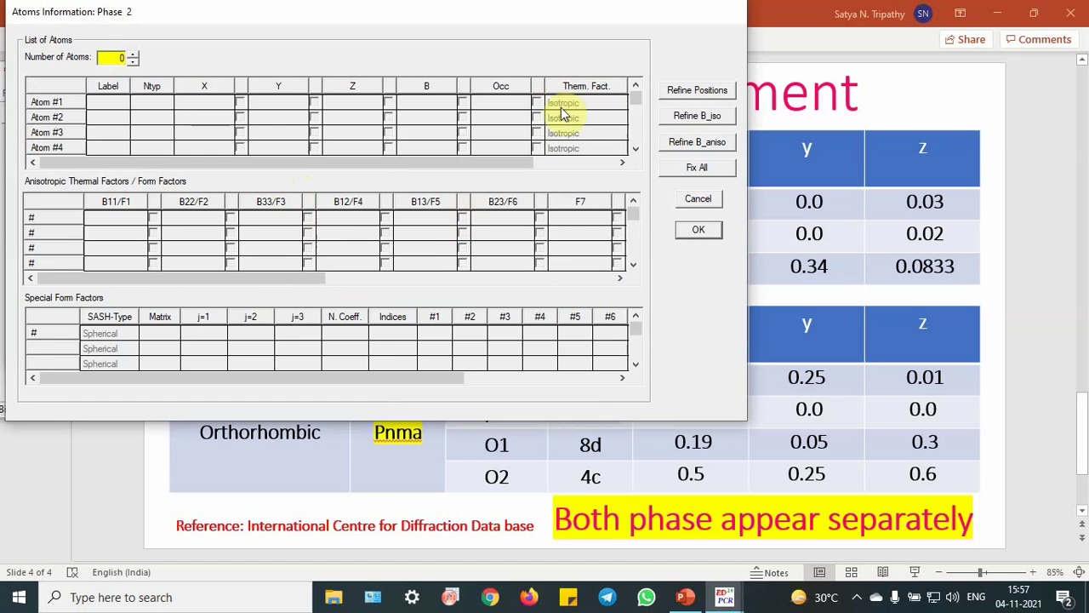
drag(576, 15, 495, 29)
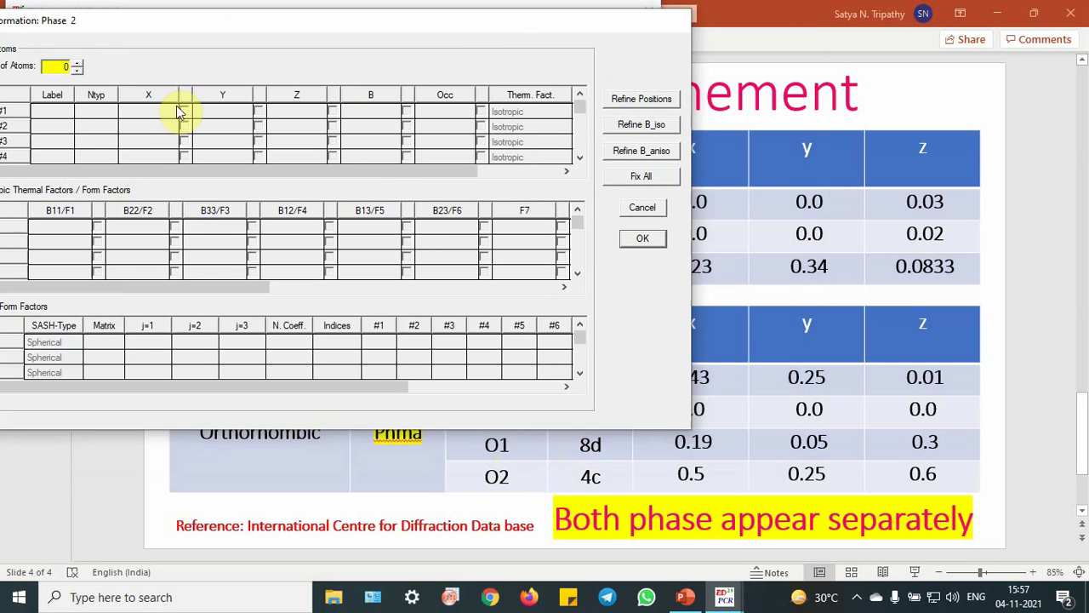
drag(233, 23, 376, 29)
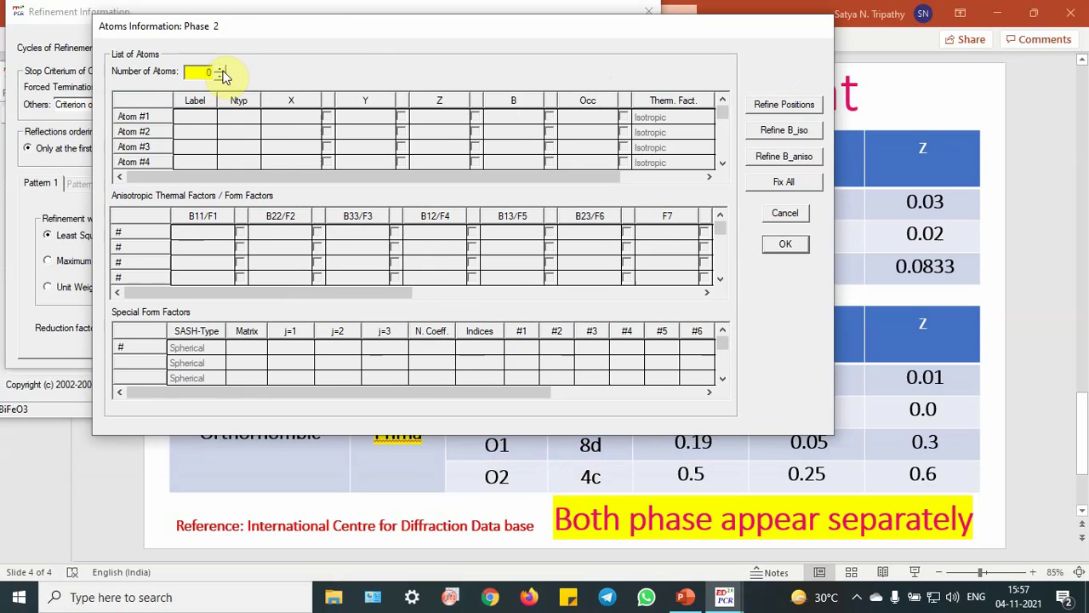
click(223, 71)
click(222, 71)
click(223, 72)
click(222, 71)
click(222, 71)
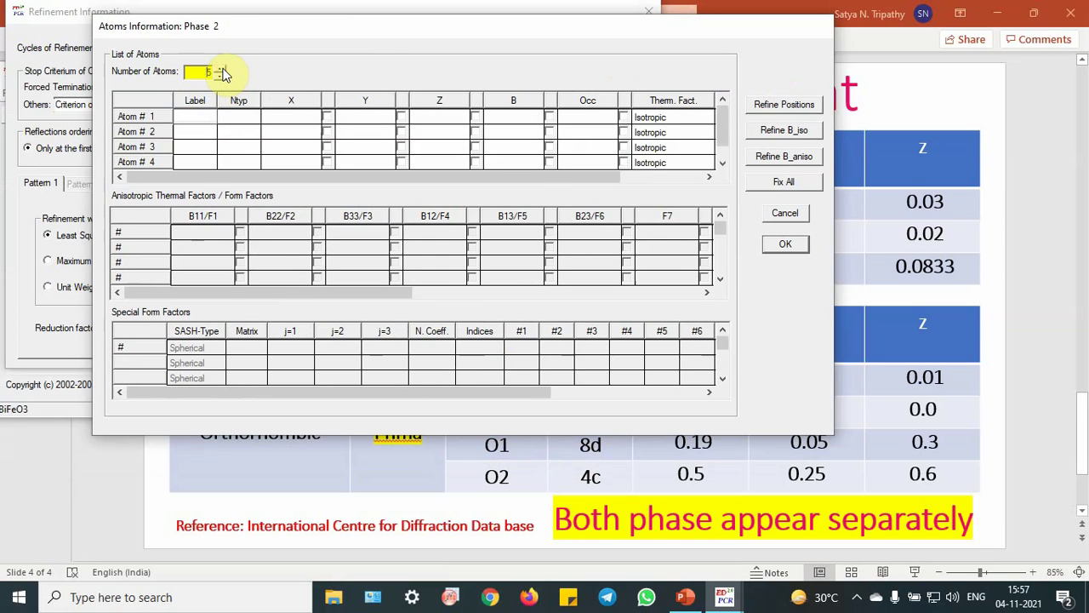
click(223, 72)
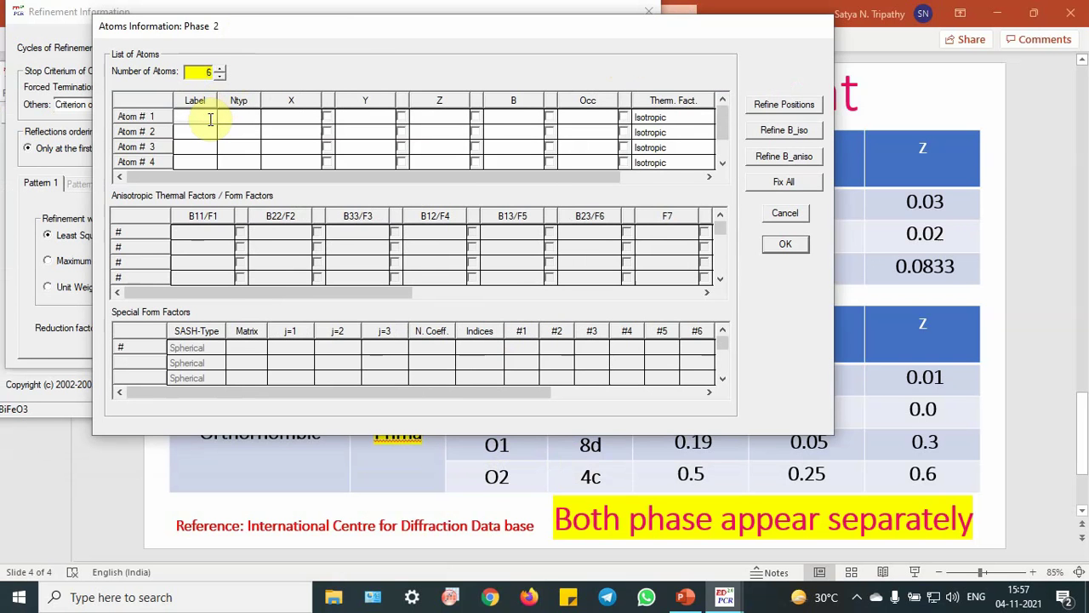
click(210, 119)
text(Gd)
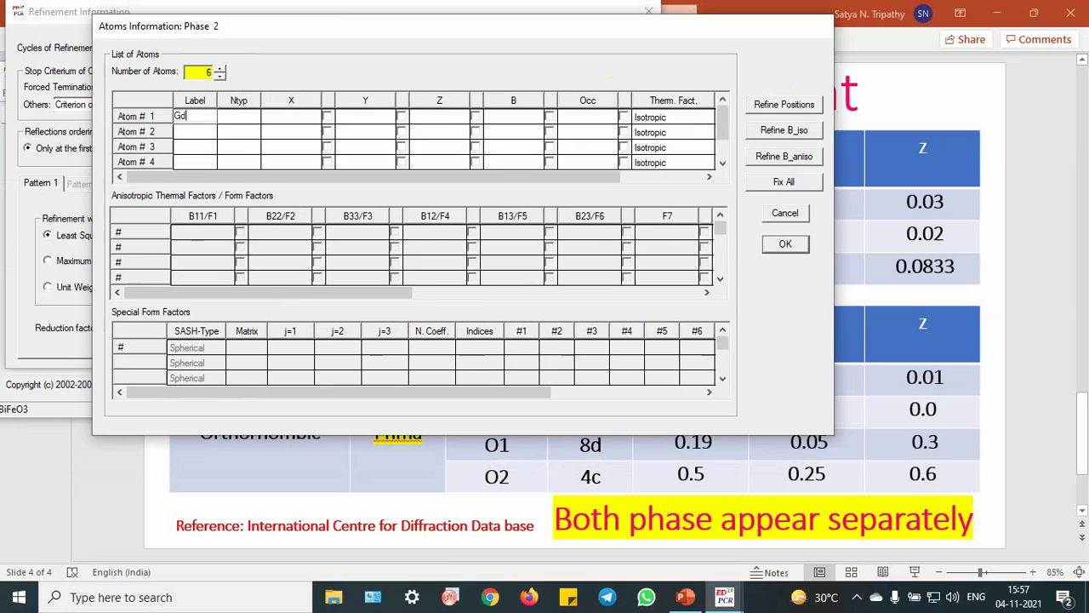
click(210, 132)
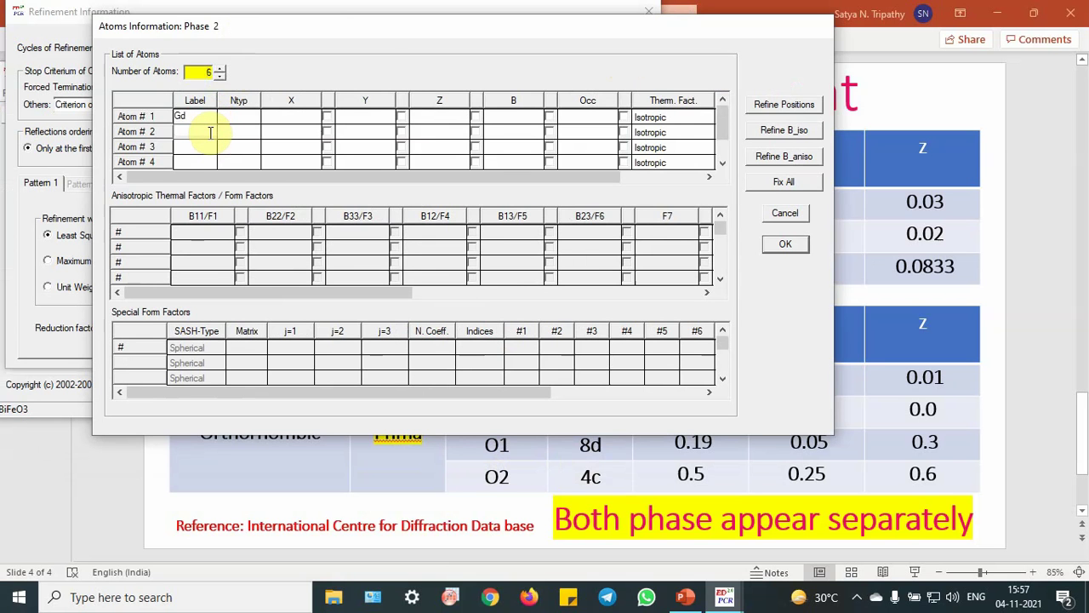
click(208, 115)
key(BackSpace)
key(BackSpace)
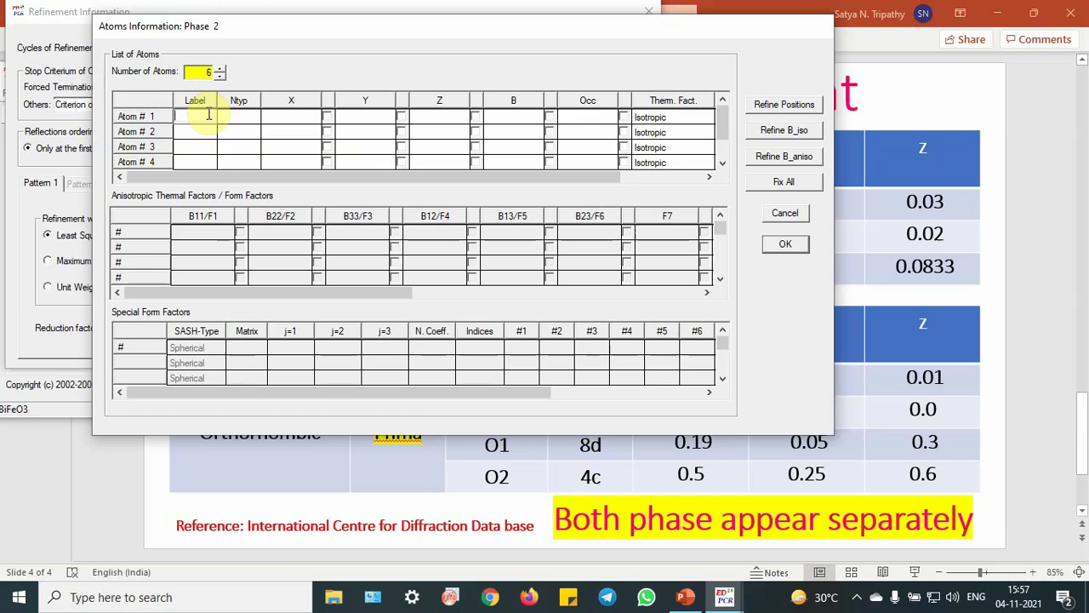
Step: Label atoms 1 to 4 of phase 2 as Bi, Gd, Fe and Mn
text(Bi)
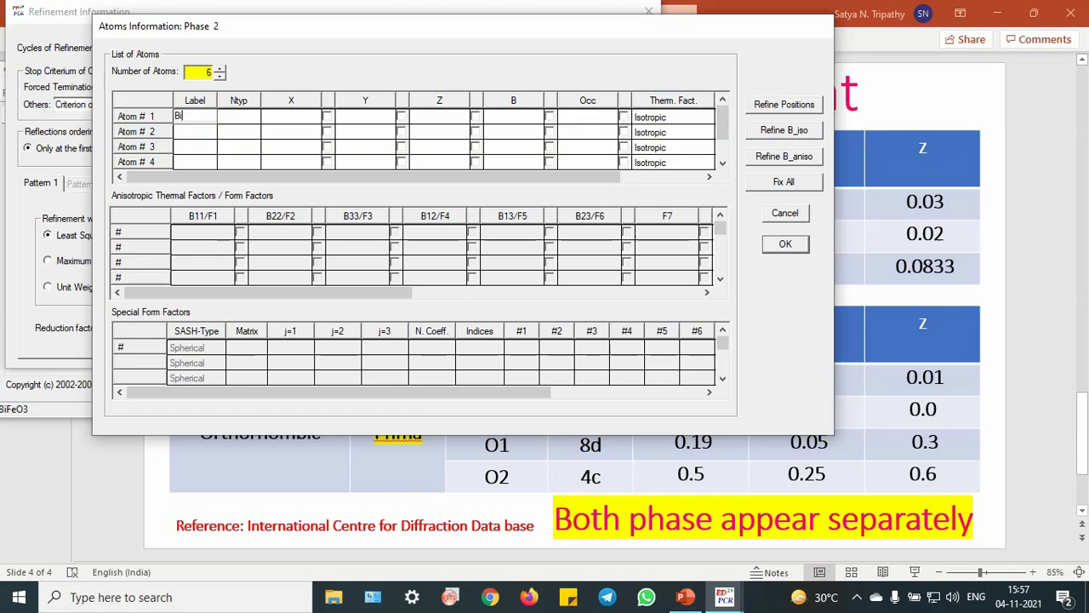
click(208, 134)
text(Gd)
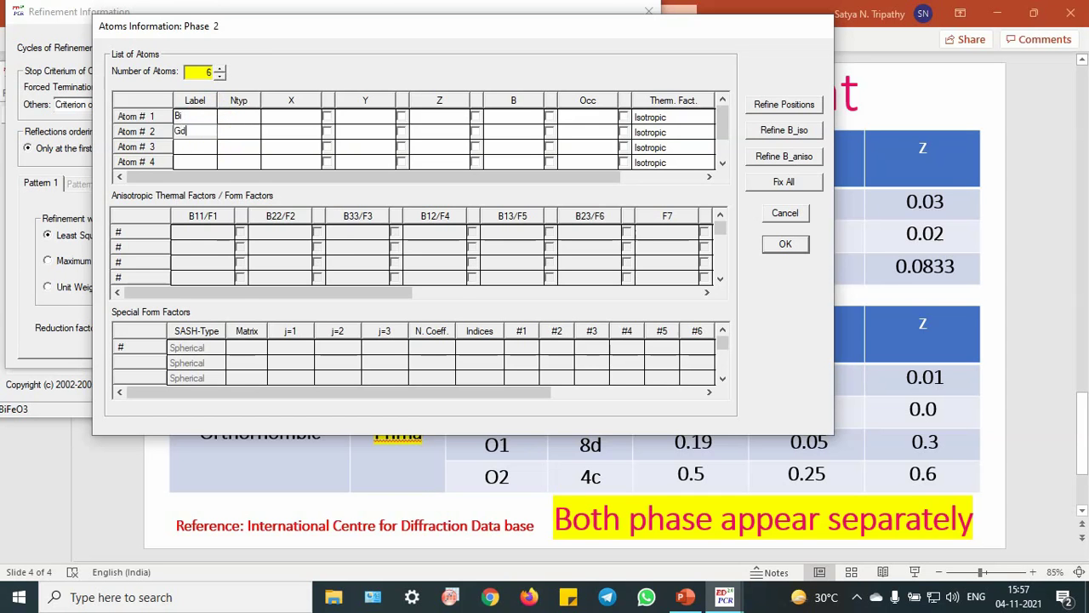
click(213, 149)
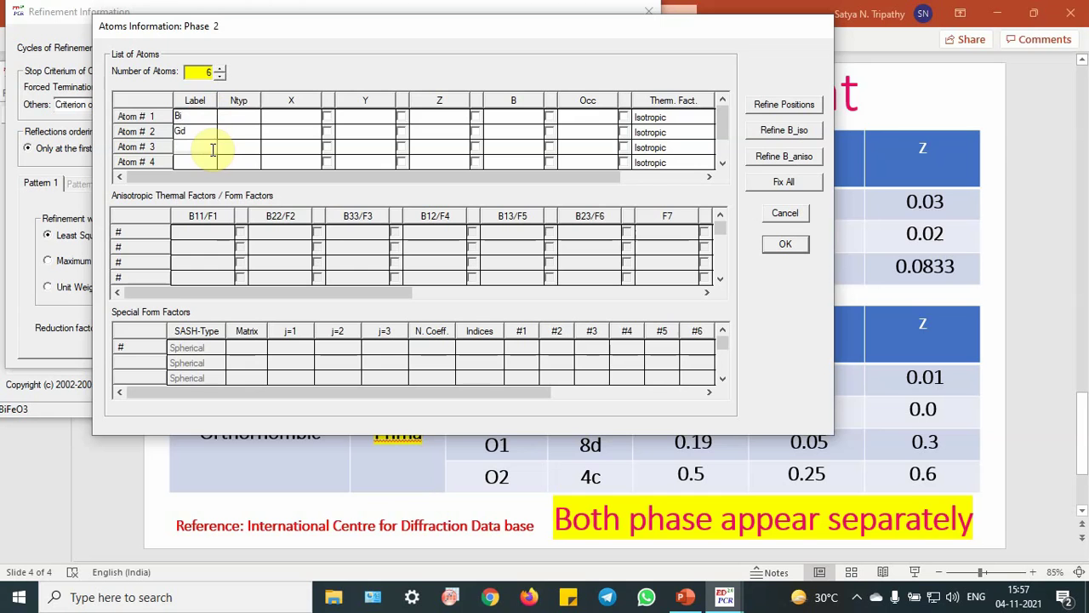
text(Fe)
click(206, 163)
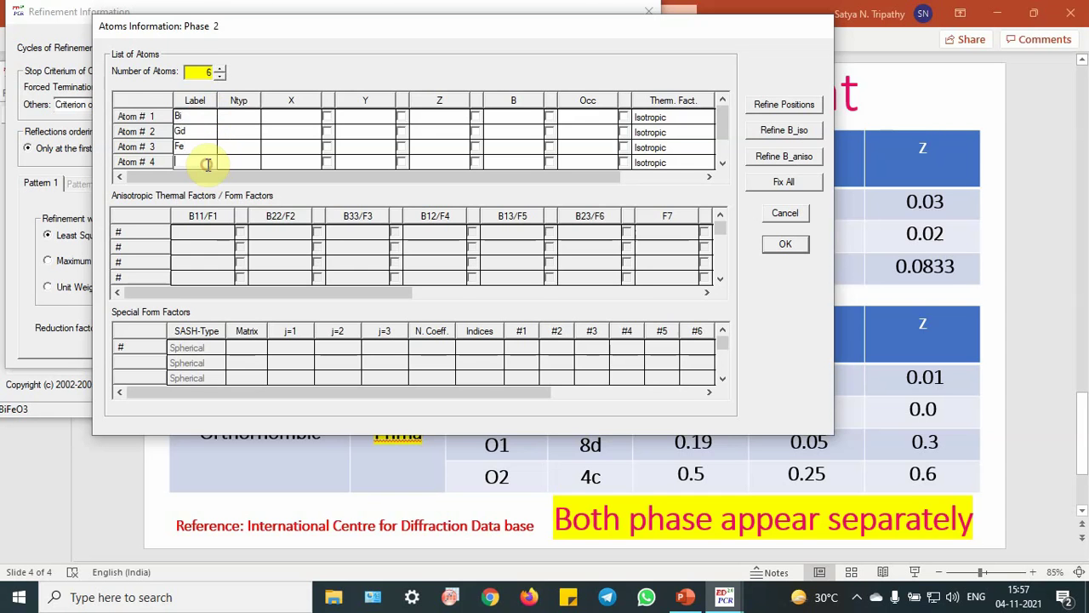
text(Mn)
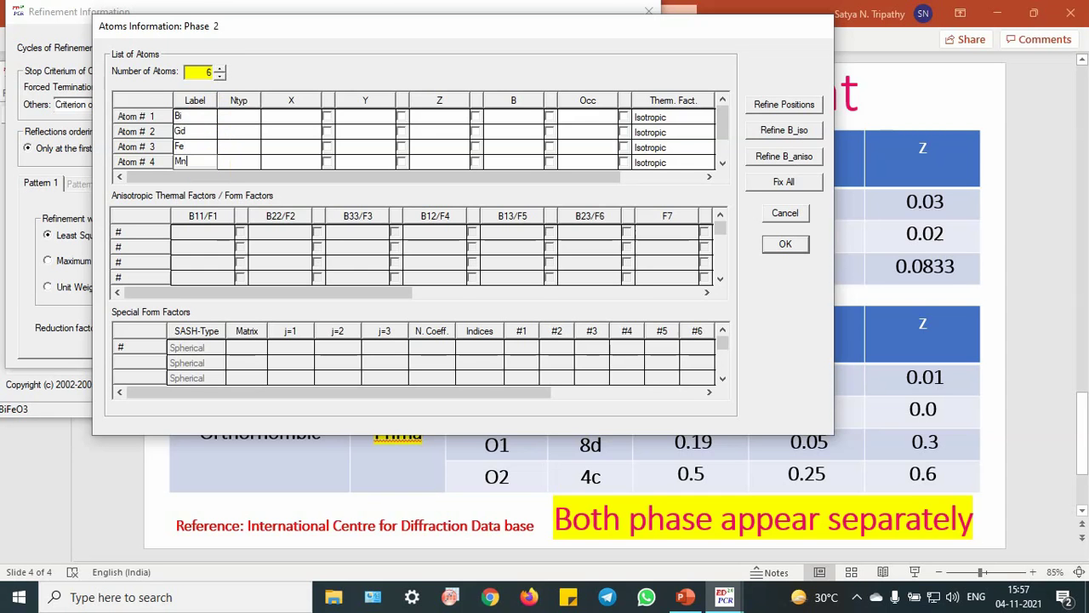
Step: Label atoms 5 and 6 of phase 2 as O1 and O2
click(720, 128)
click(207, 145)
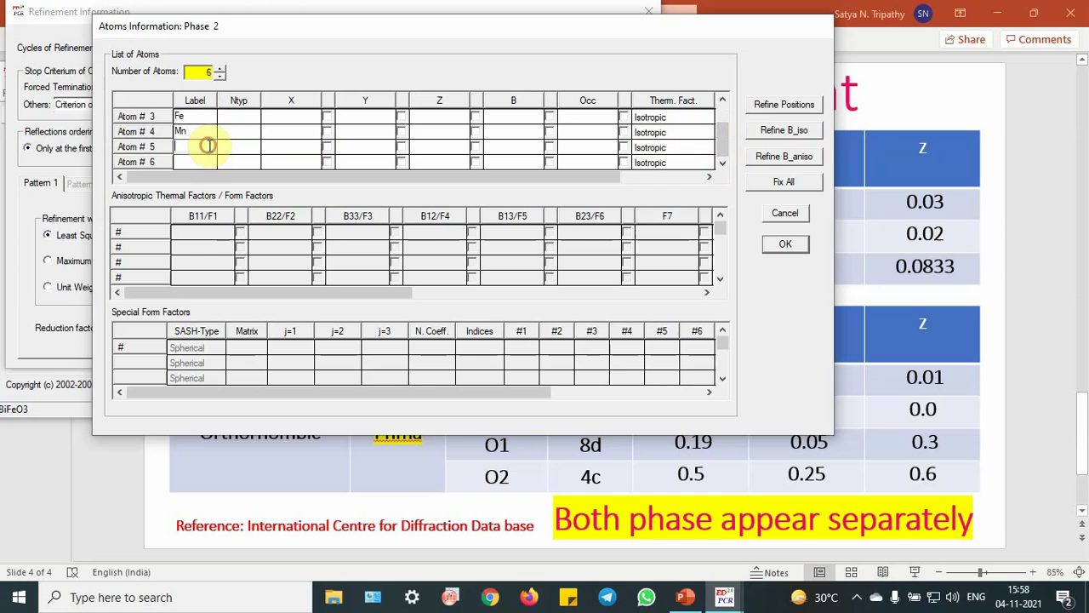
text(O)
click(200, 160)
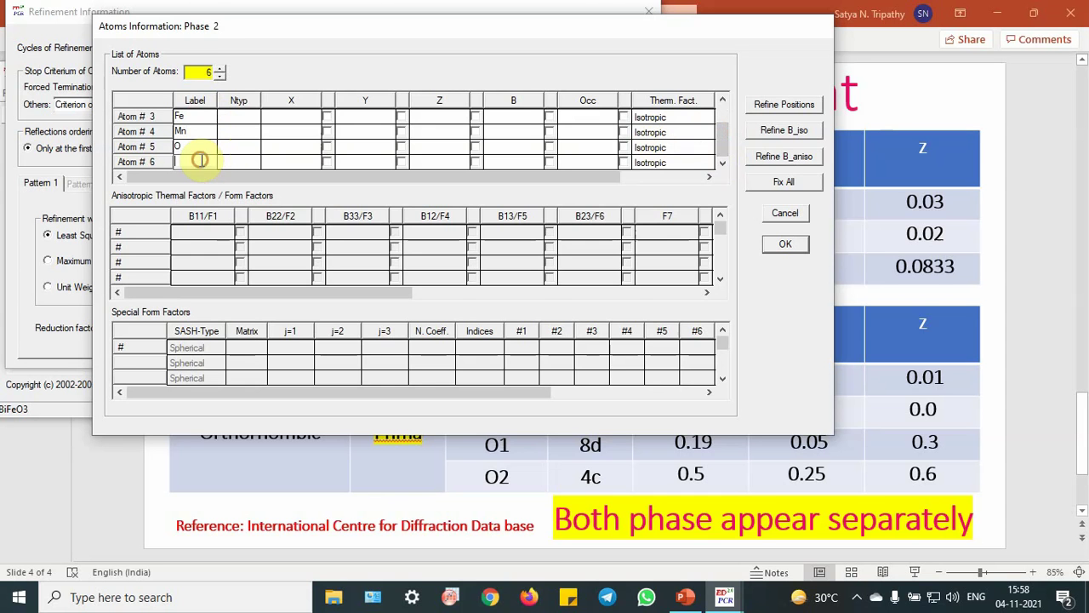
text(O2)
click(203, 147)
text(1)
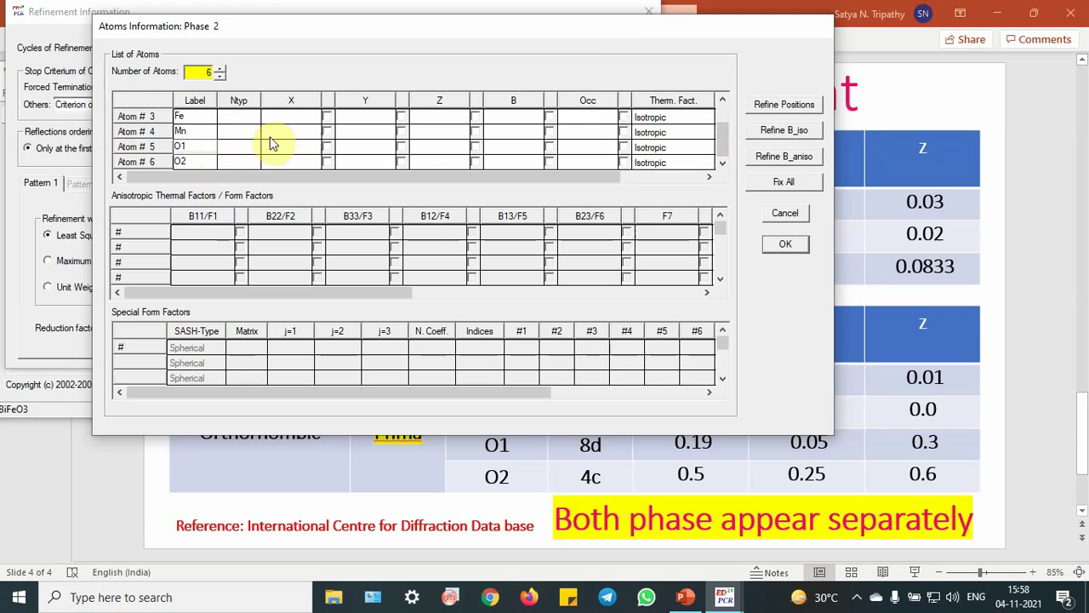
Step: Enter the Bi coordinates from the slide's Pnma table: X 0.43, Y 0.25 and Z 0.01
drag(630, 32, 314, 98)
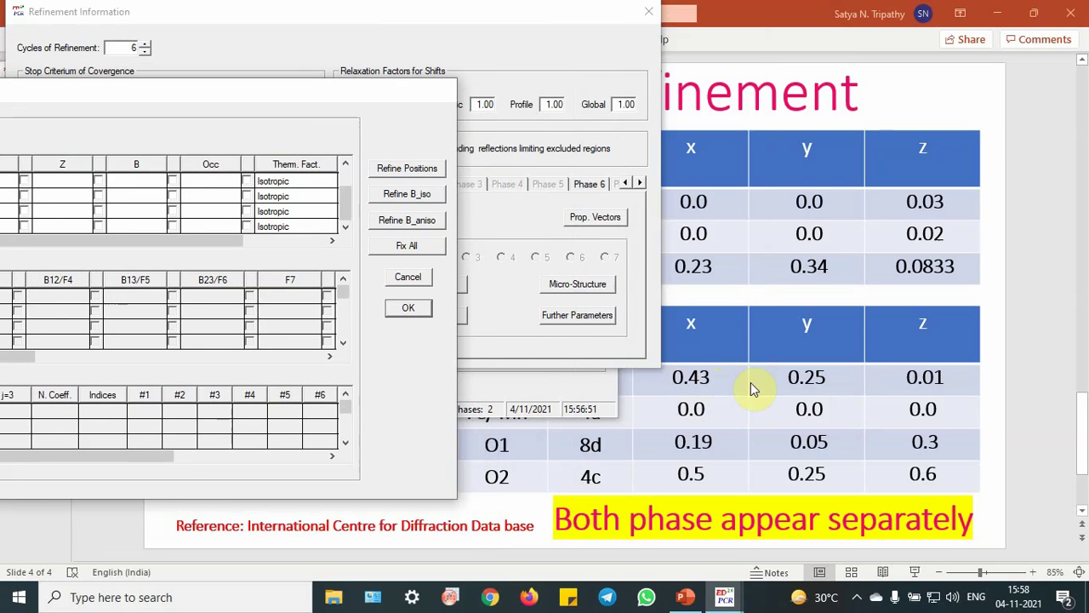
drag(362, 89, 756, 36)
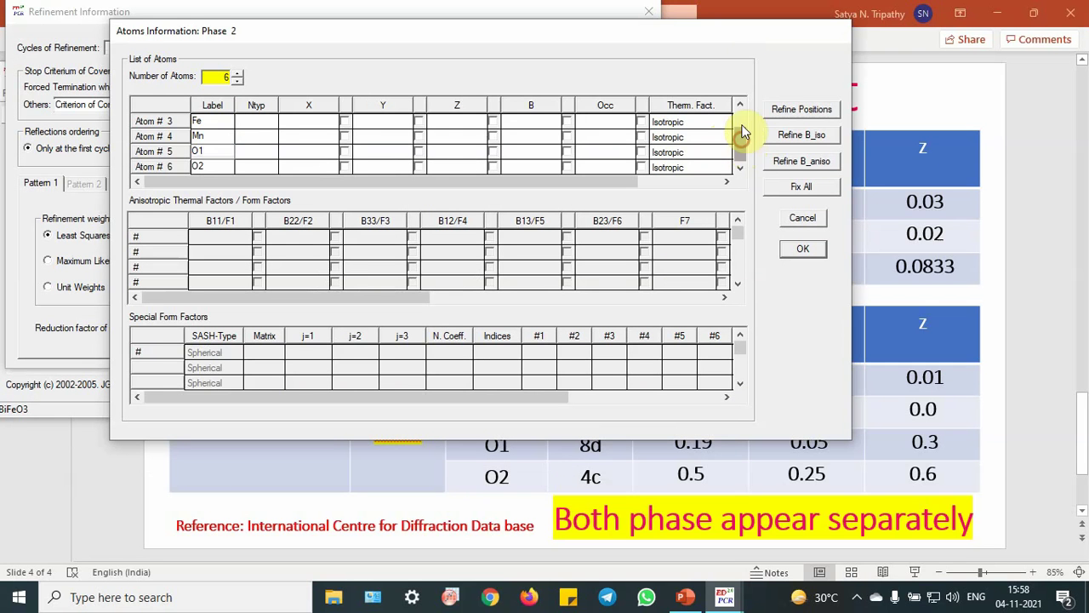
drag(739, 133, 739, 115)
click(304, 119)
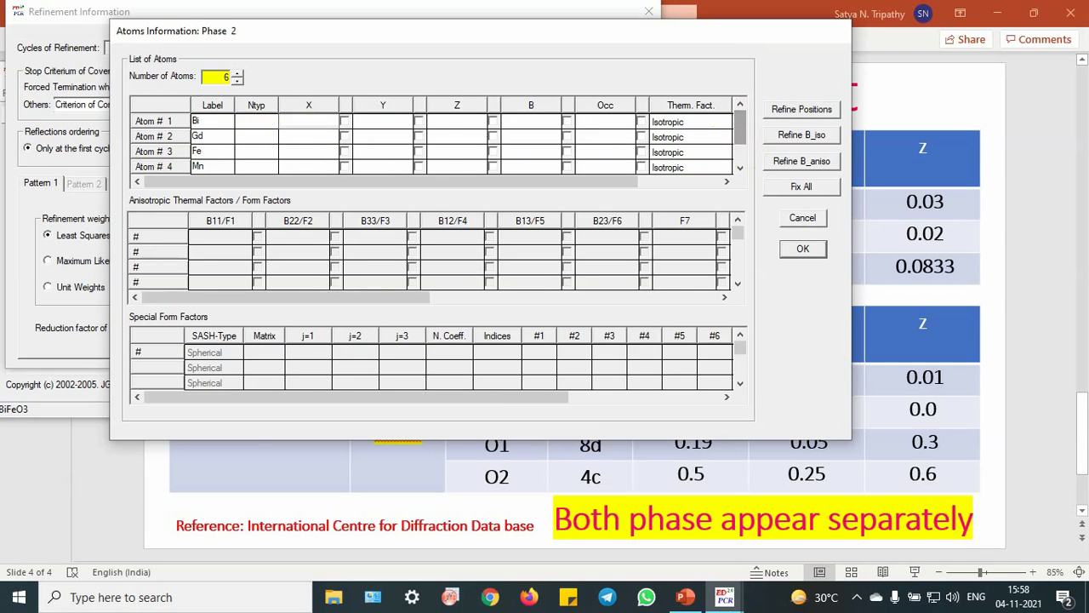
click(370, 120)
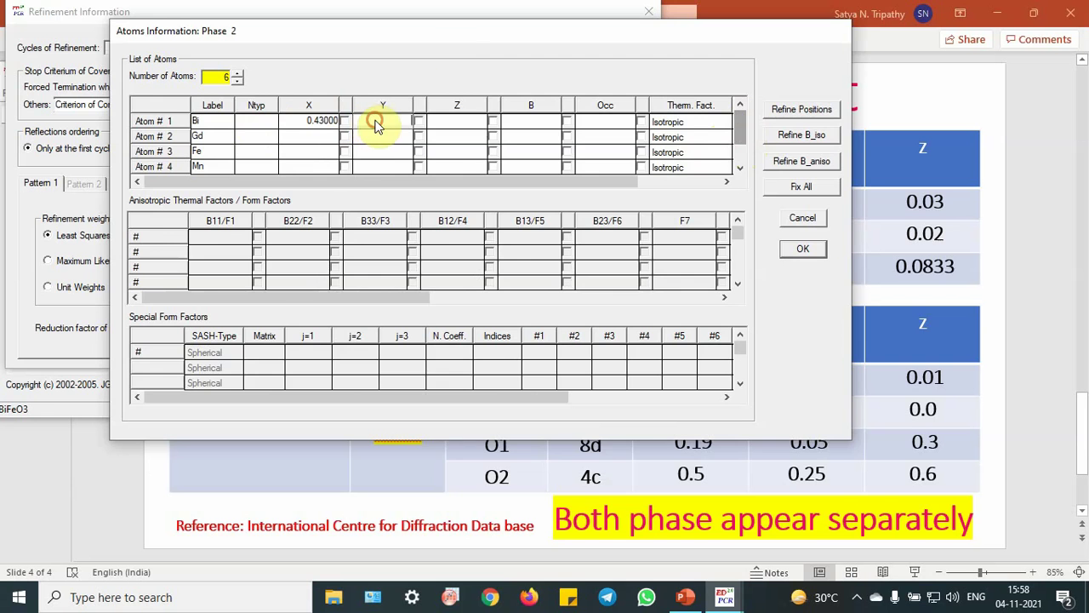
drag(487, 31, 389, 44)
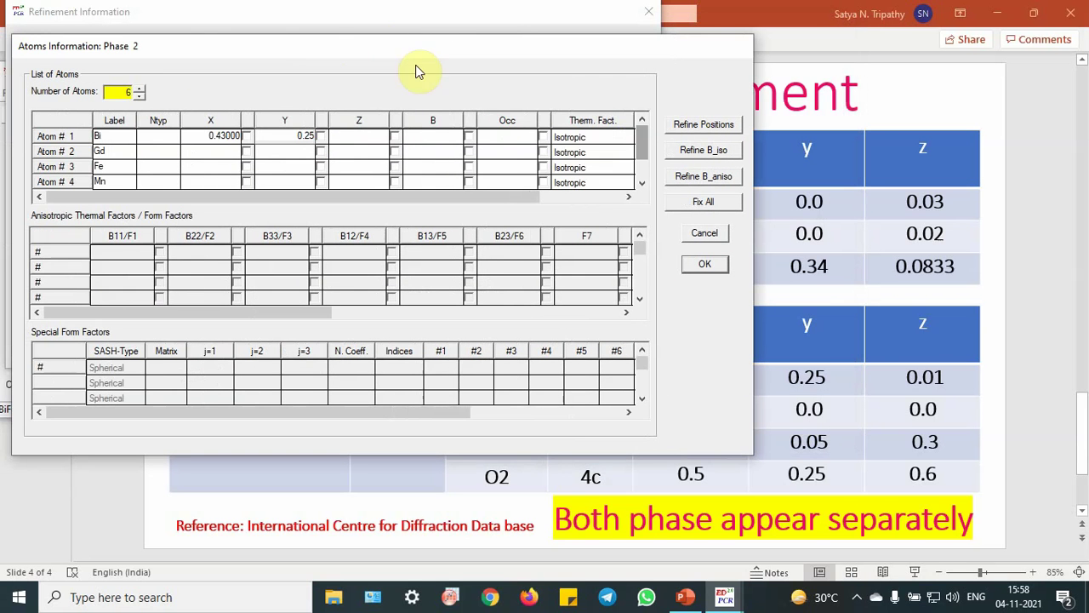
click(382, 139)
text(0.)
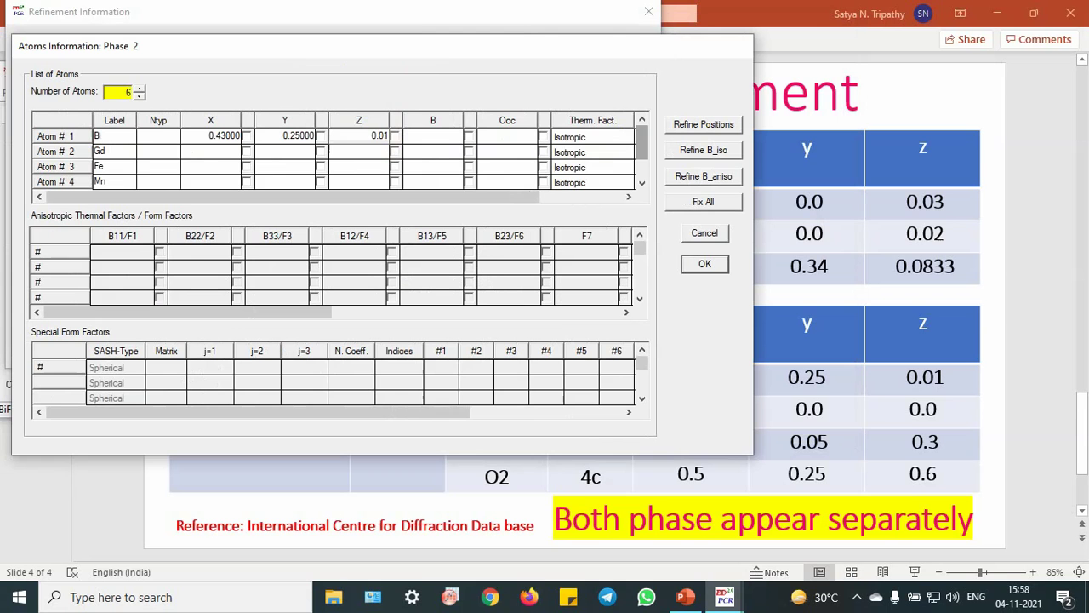
text(01)
Step: Set the Gd atom's coordinates to X 0.43, Y 0.25 and Z 0.01
click(195, 151)
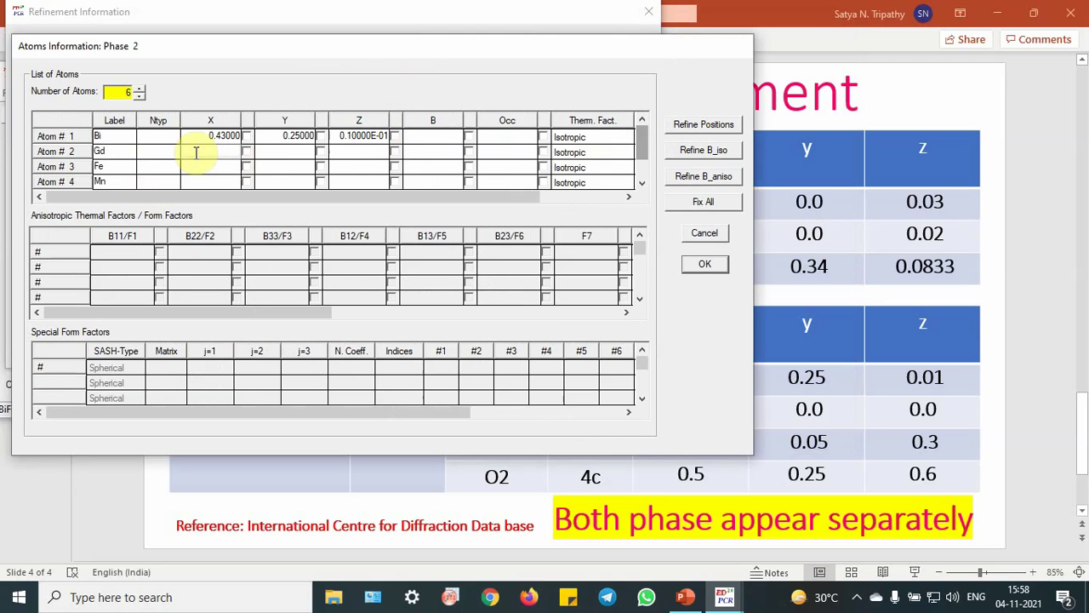
text(0.43)
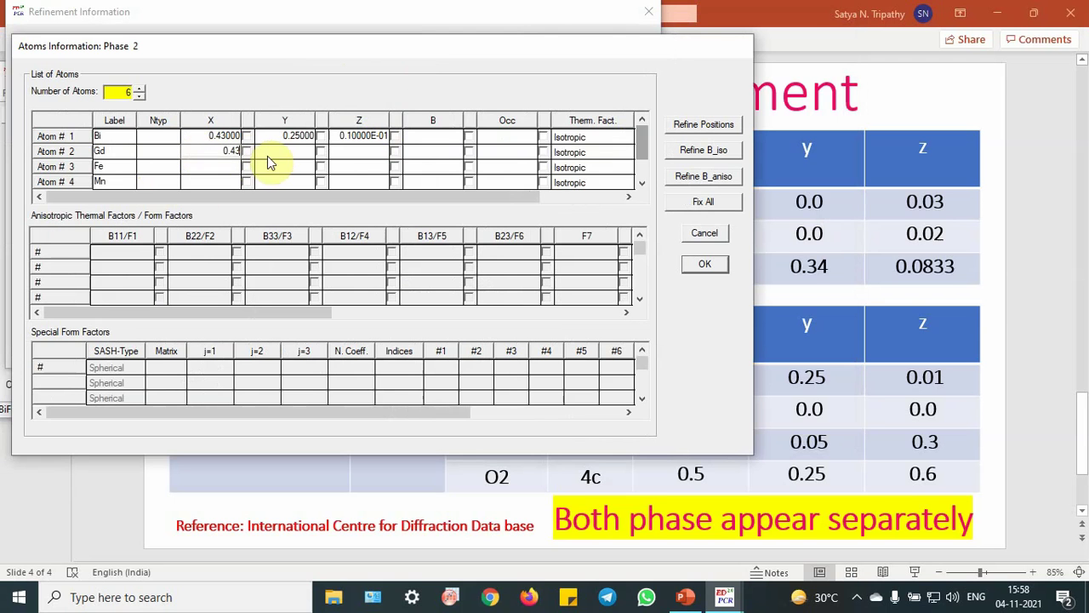
click(267, 151)
text(0.25)
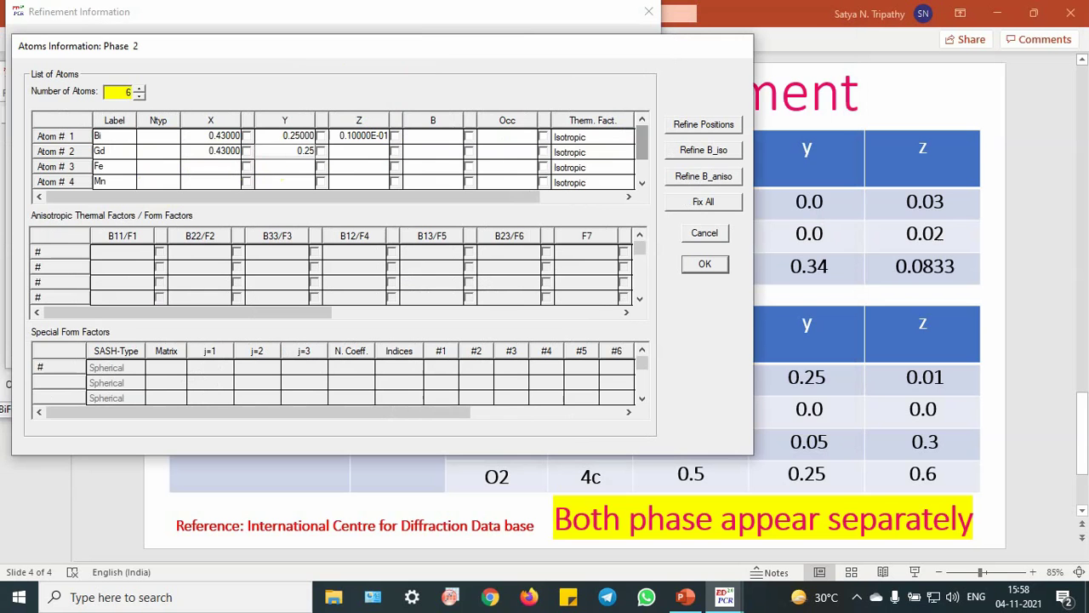
click(346, 151)
text(0.01)
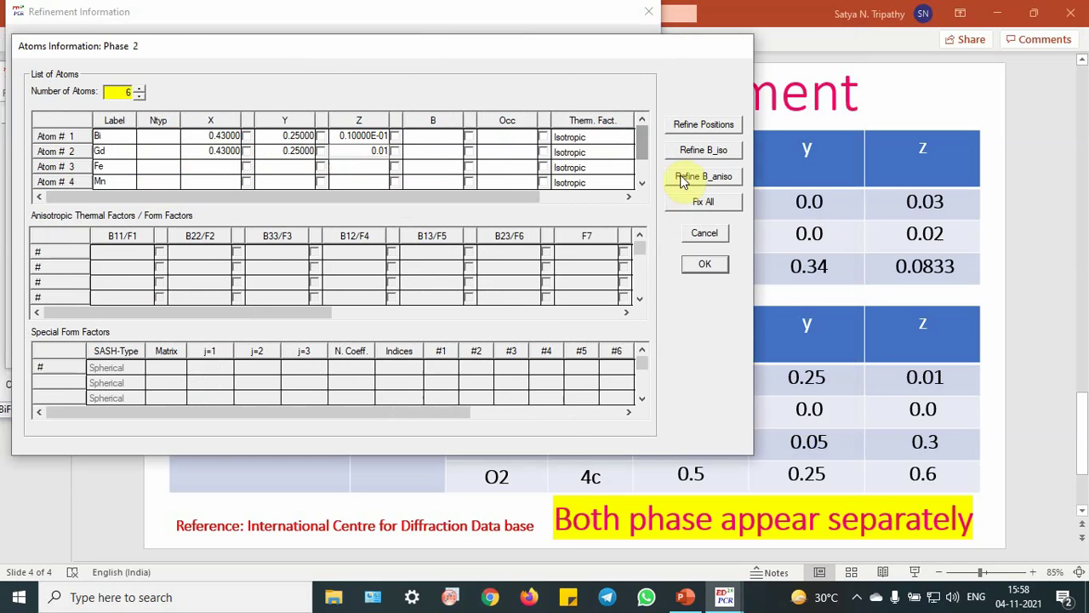
Step: Uncover the slide's coordinate table and set the Fe atom's X, Y and Z coordinates to 0
drag(659, 49, 491, 118)
click(360, 134)
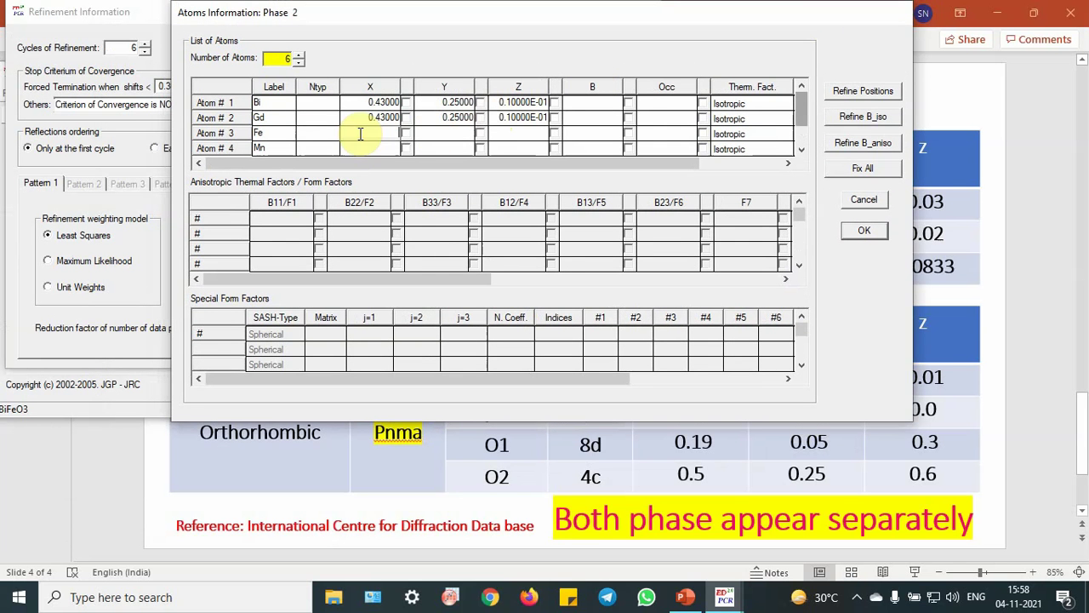
text(0.0000)
click(447, 133)
text(0)
click(529, 134)
text(0)
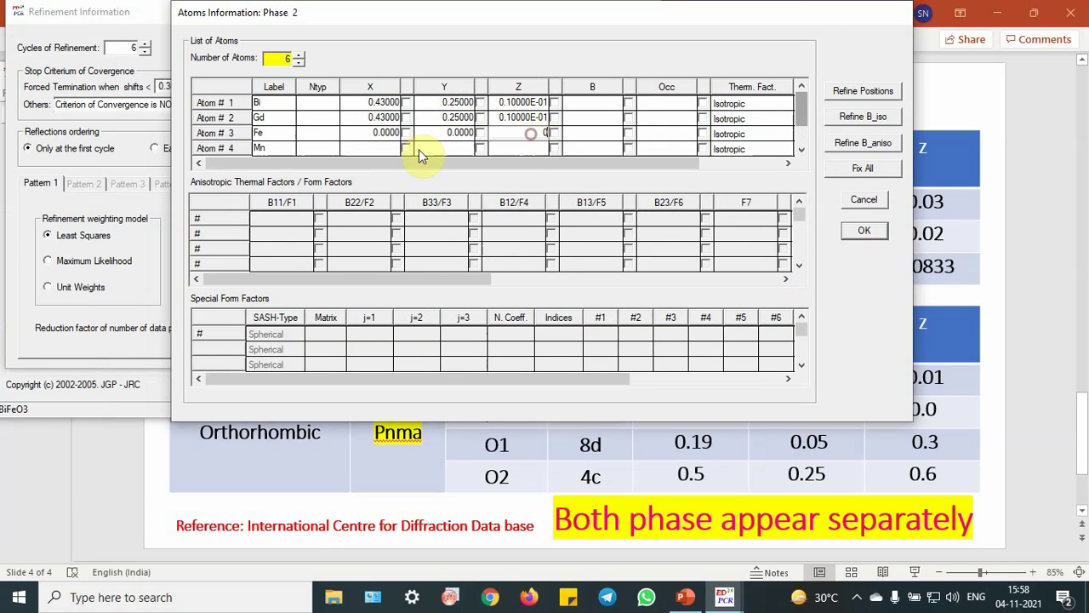
Step: Set the Mn atom's X, Y and Z coordinates to 0
click(360, 149)
text(0)
click(464, 150)
text(0)
click(519, 149)
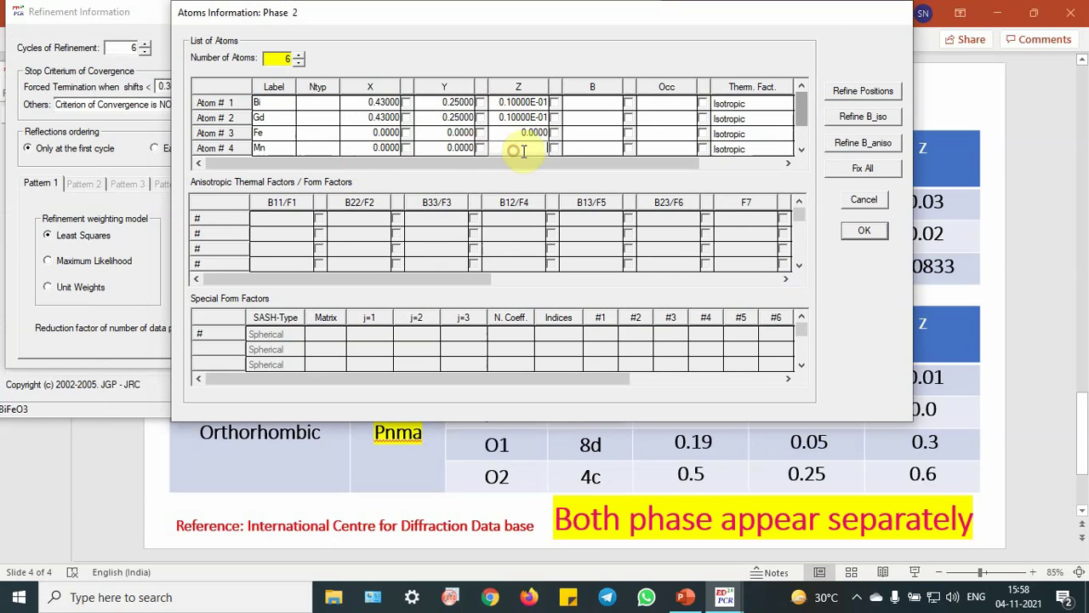
click(801, 151)
click(801, 150)
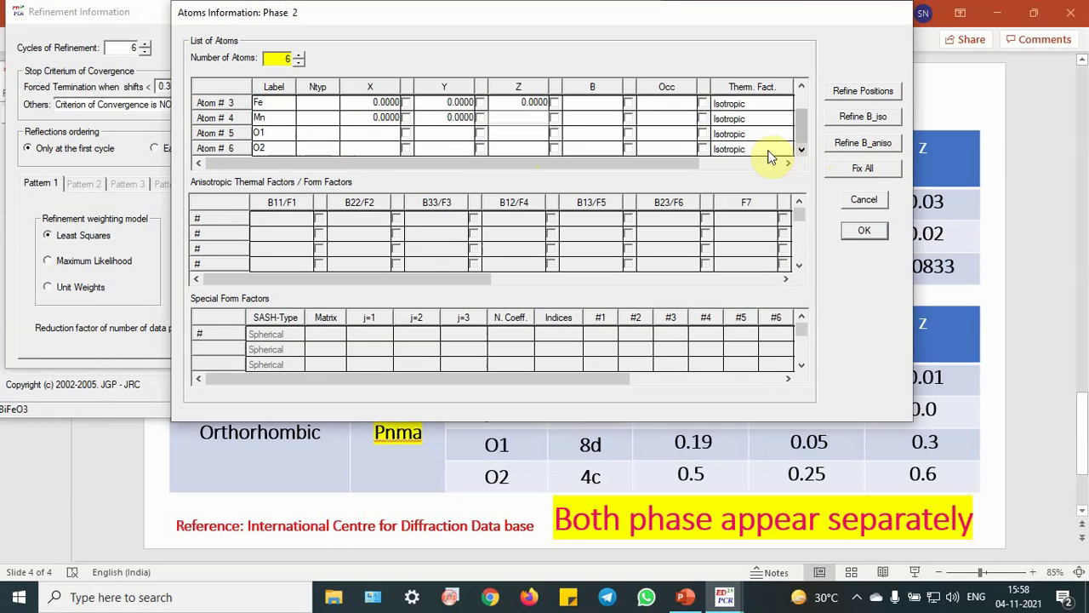
click(535, 120)
text(0)
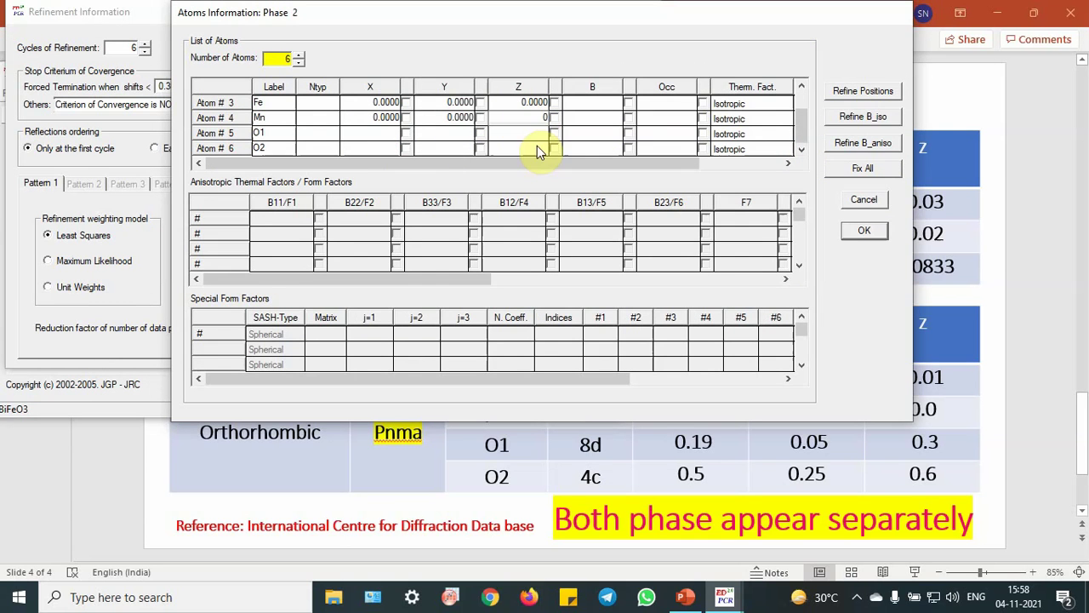
Step: Set the O1 atom's coordinates to X 0.19, Y 0.05 and Z 0.3
click(382, 136)
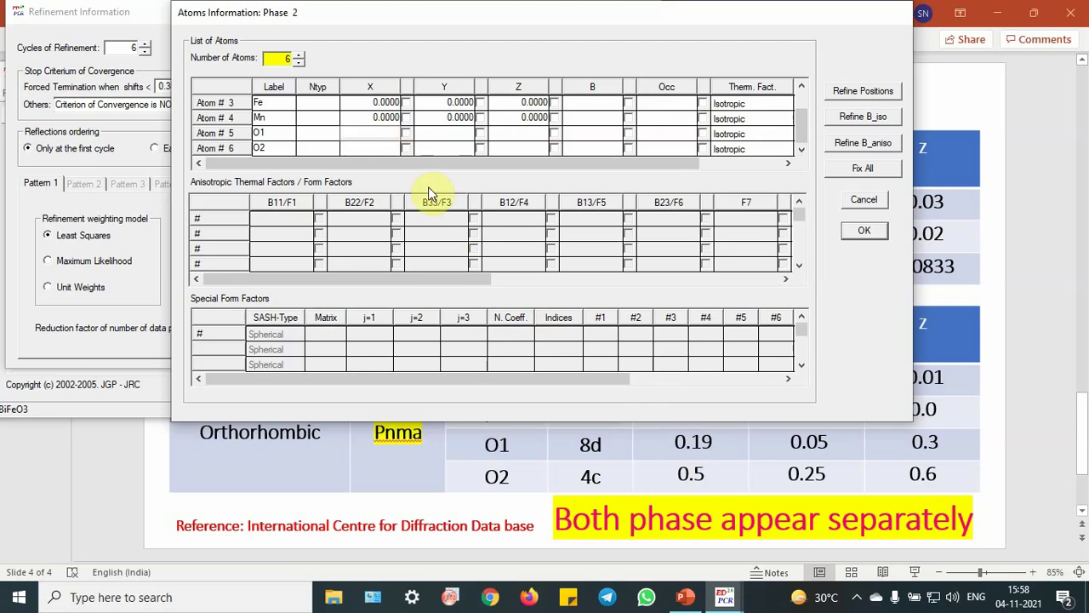
click(389, 133)
text(0.19)
click(445, 134)
text(0.)
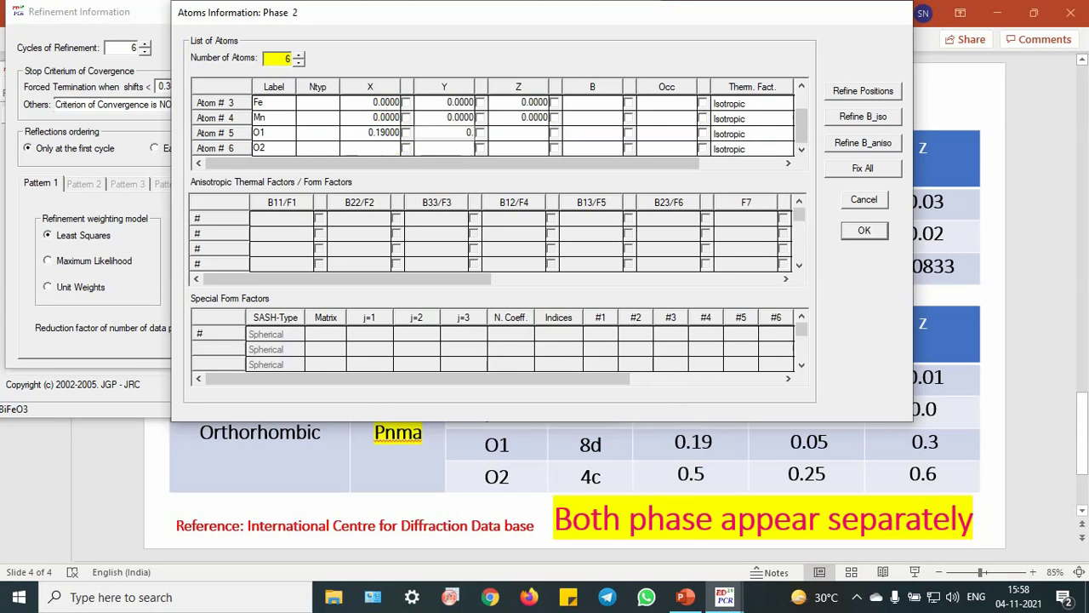
click(521, 130)
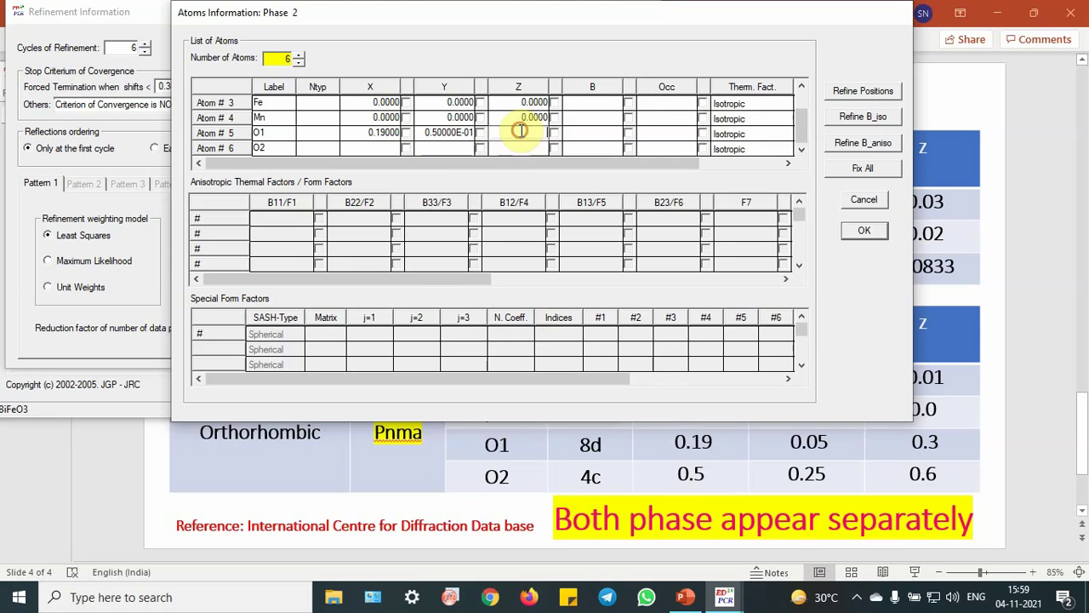
text(0.3)
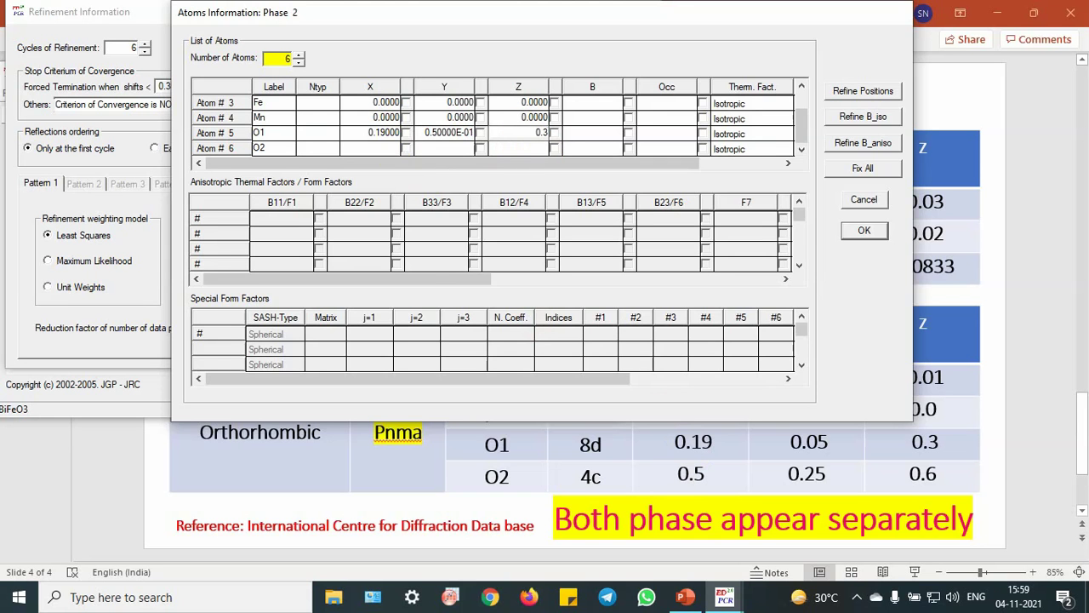
Step: Enter the O2 atom's coordinates from the Pnma table: X 0.5, Y 0.25 and Z 0.6
click(387, 148)
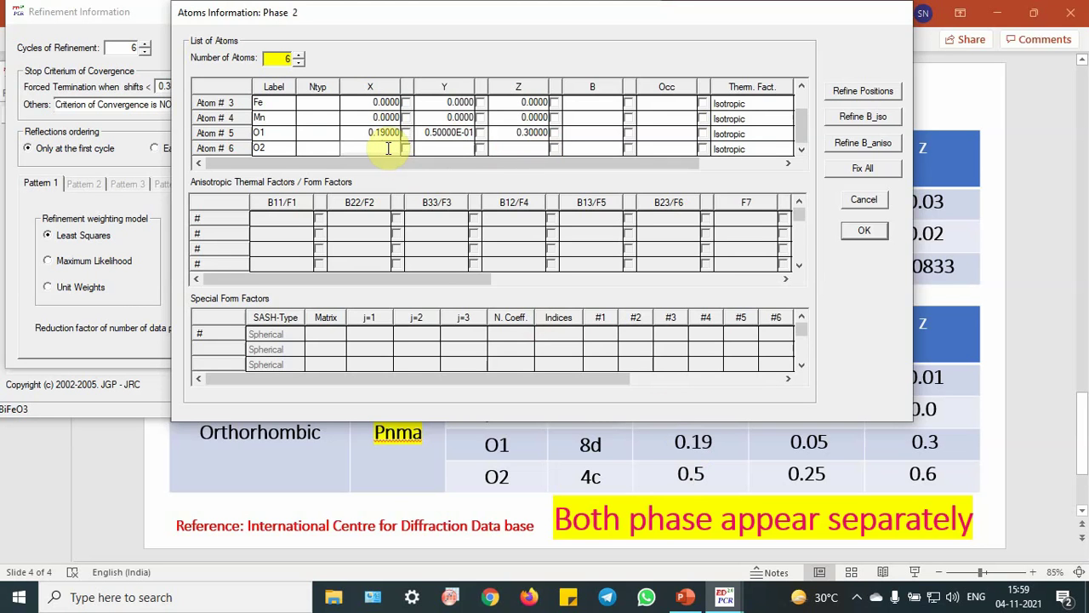
text(0.5)
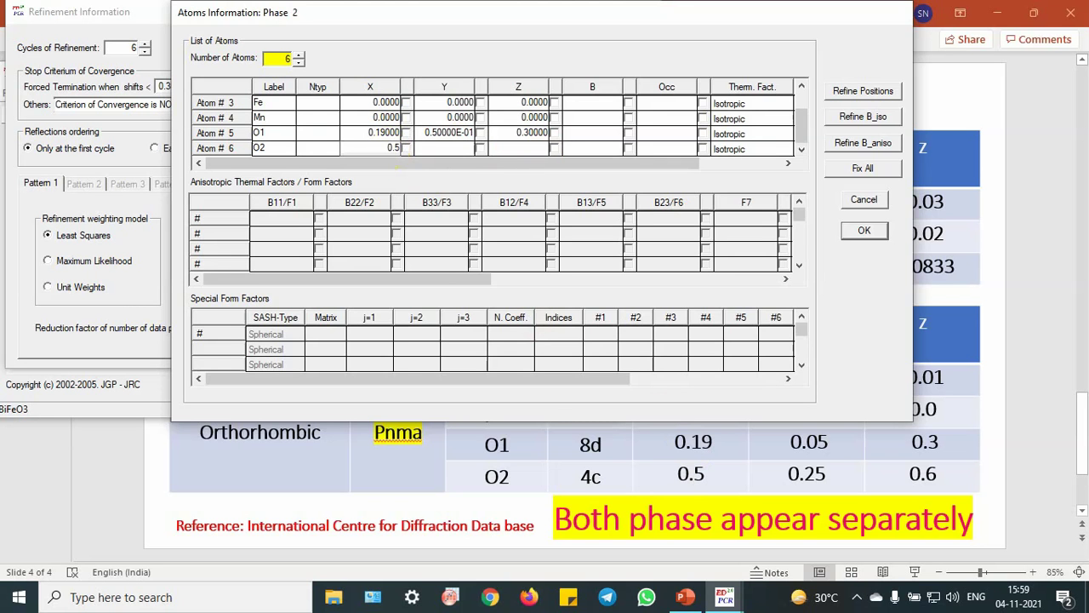
click(443, 149)
text(0.25)
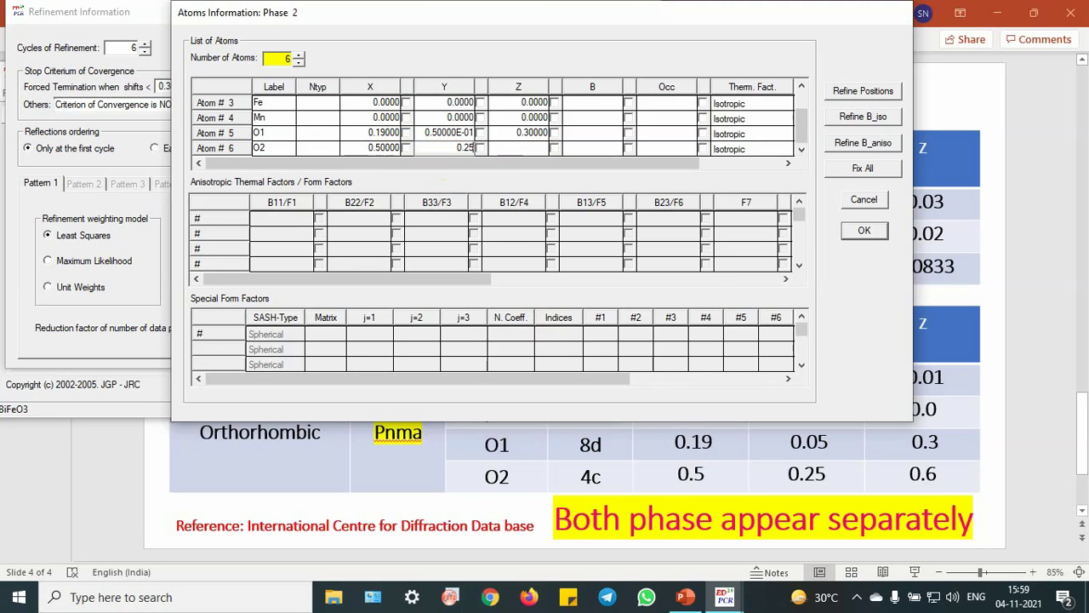
click(509, 147)
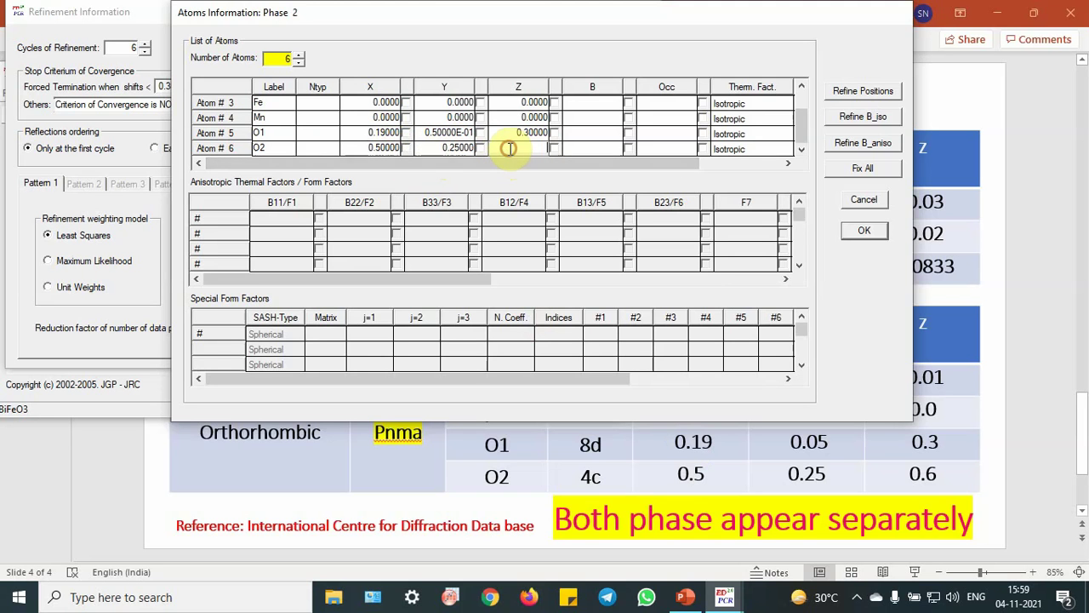
text(0.6)
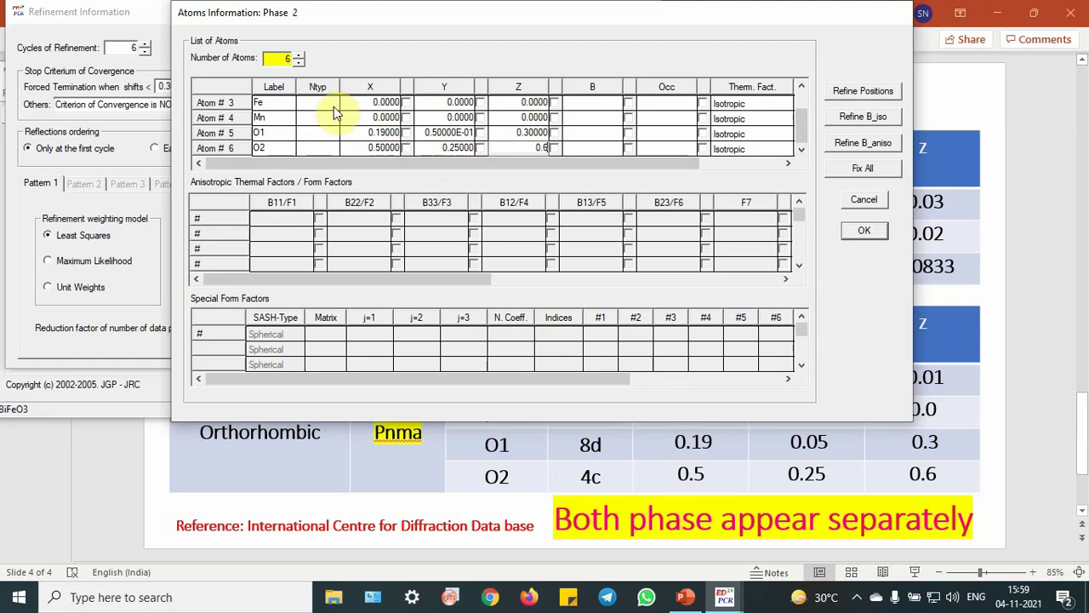
Step: Fill in the Ntyp scattering types of atoms 1 to 4 as Bi, Gd, Fe and Mn
click(805, 96)
click(322, 106)
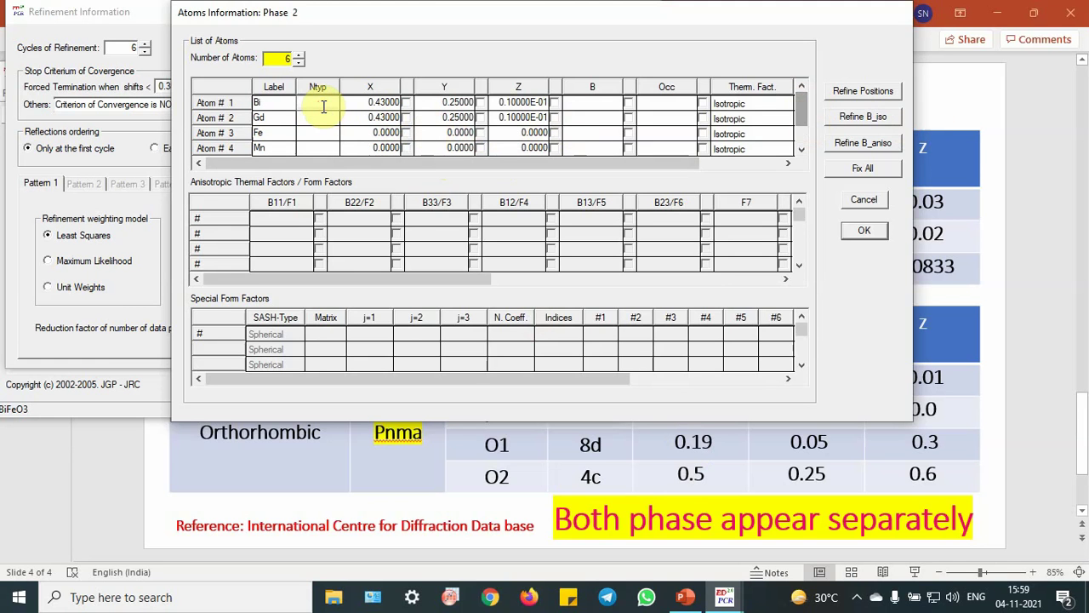
text(Bi)
click(324, 119)
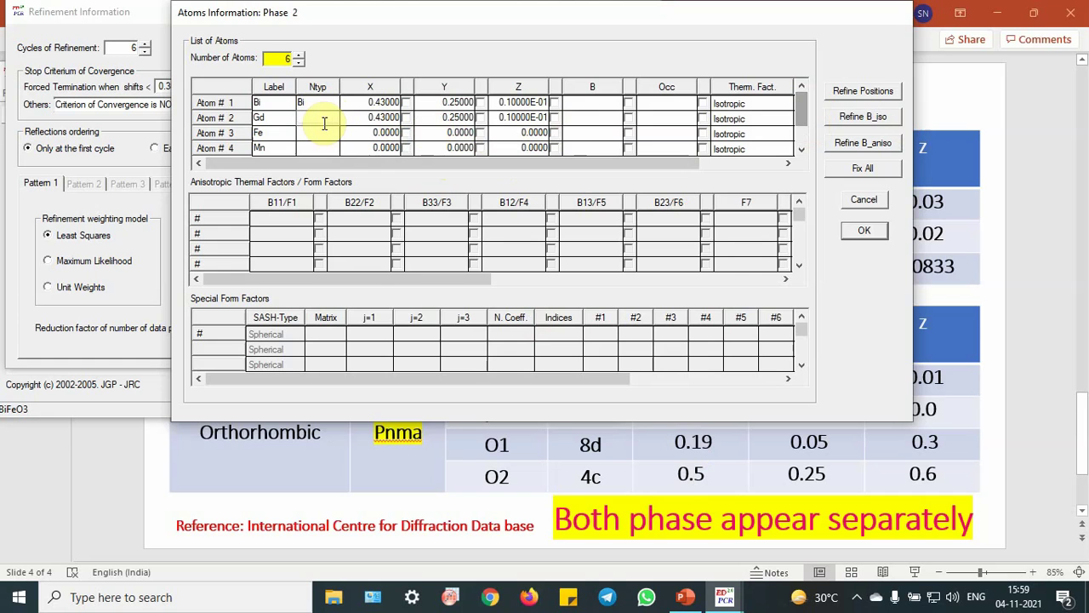
text(Gd)
click(319, 136)
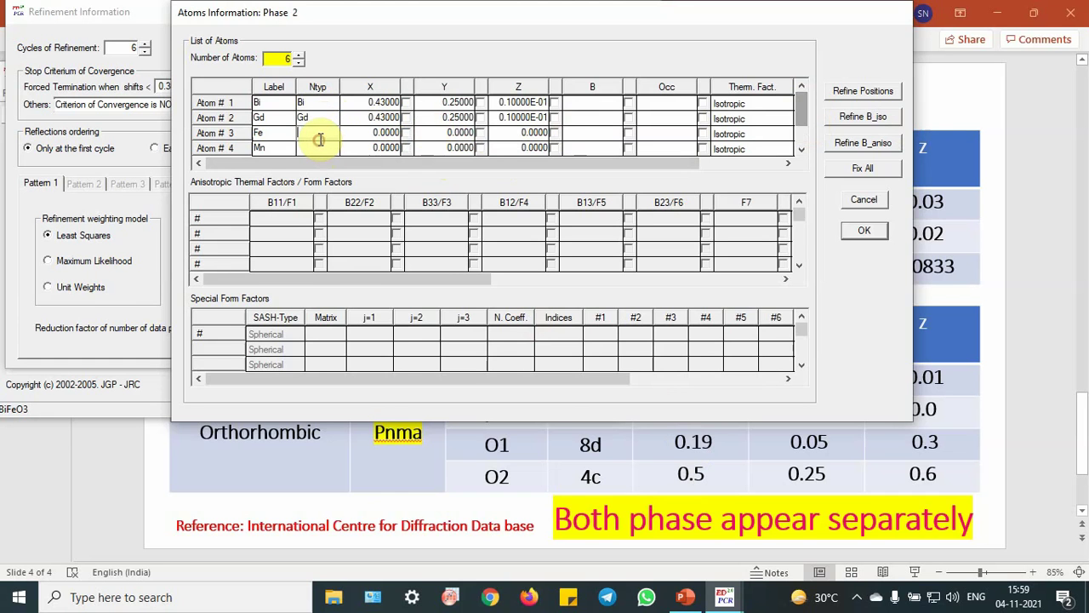
text(Fe)
click(319, 148)
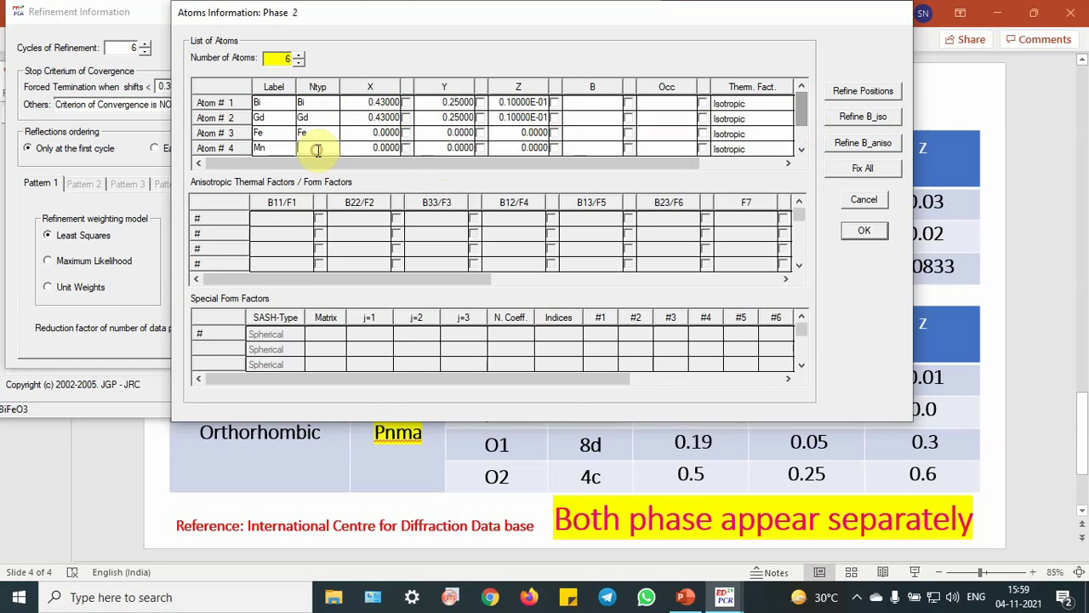
text(Mn)
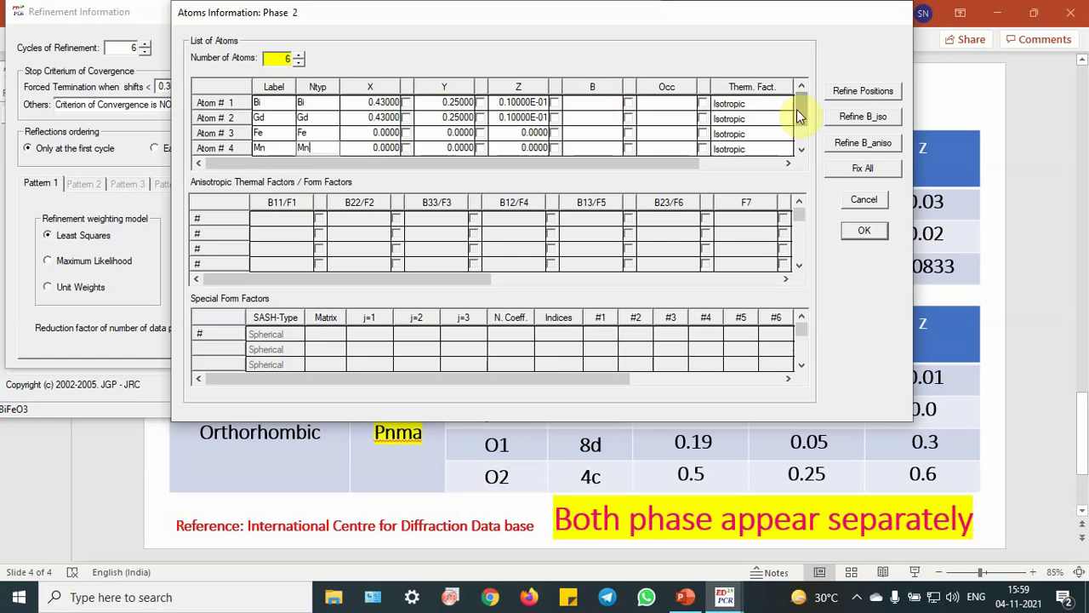
Step: Set the Ntyp scattering type to O for both oxygen atoms, O1 and O2
drag(797, 108, 803, 131)
click(302, 132)
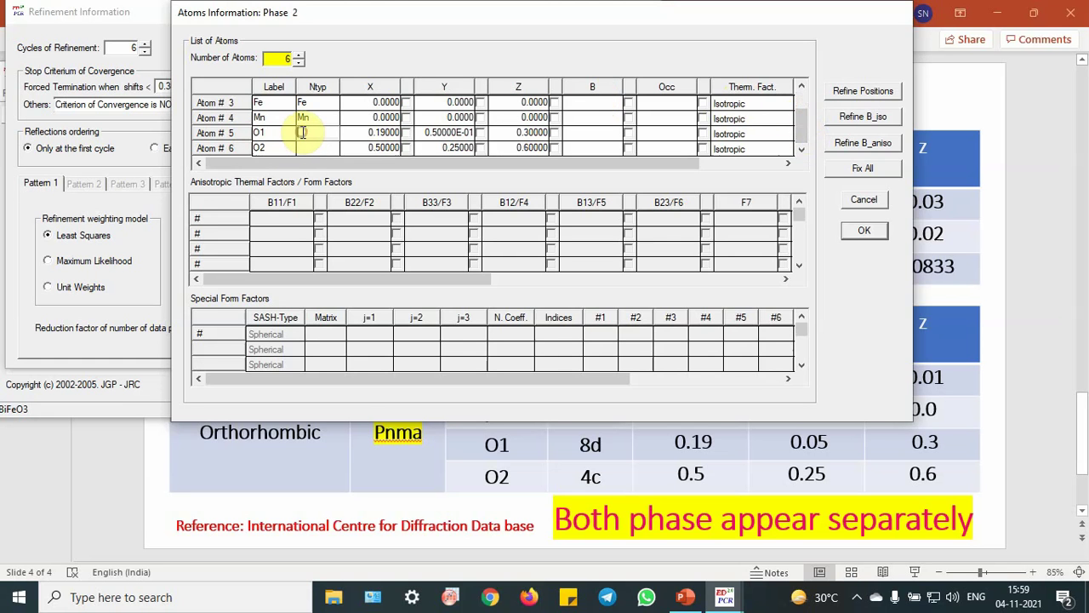
text(O)
click(311, 149)
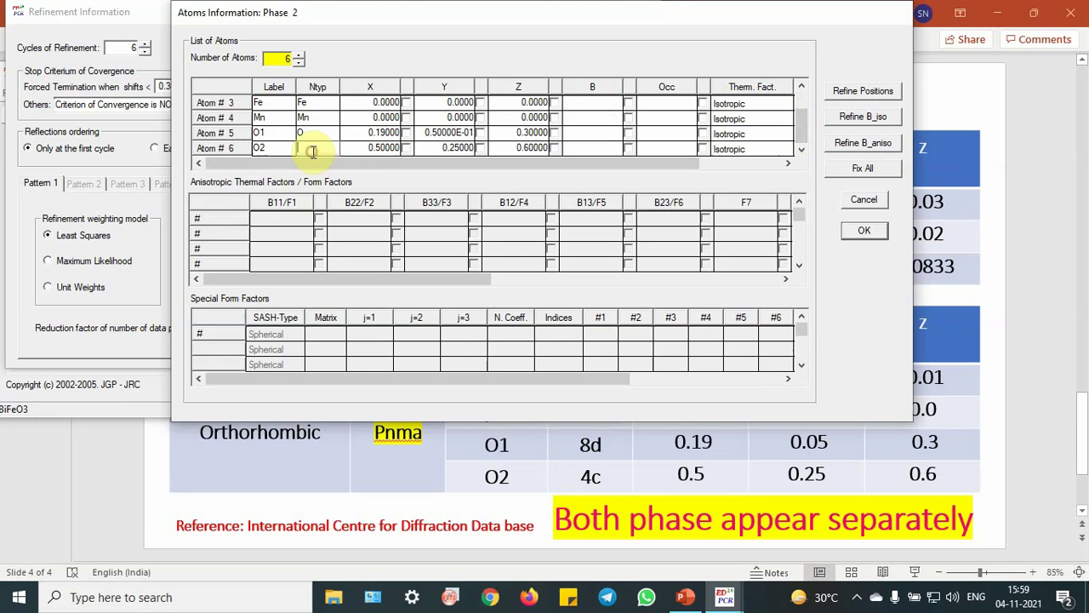
text(O)
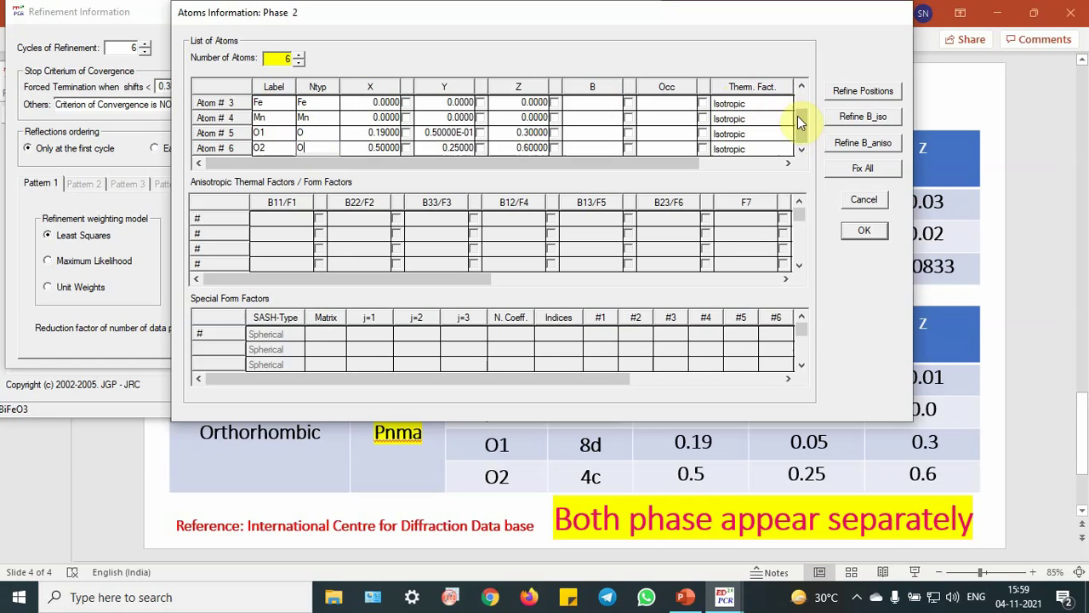
Step: Set both the B factor and the occupancy to 0.1 for the Bi and Gd atoms
drag(798, 116, 798, 90)
click(613, 103)
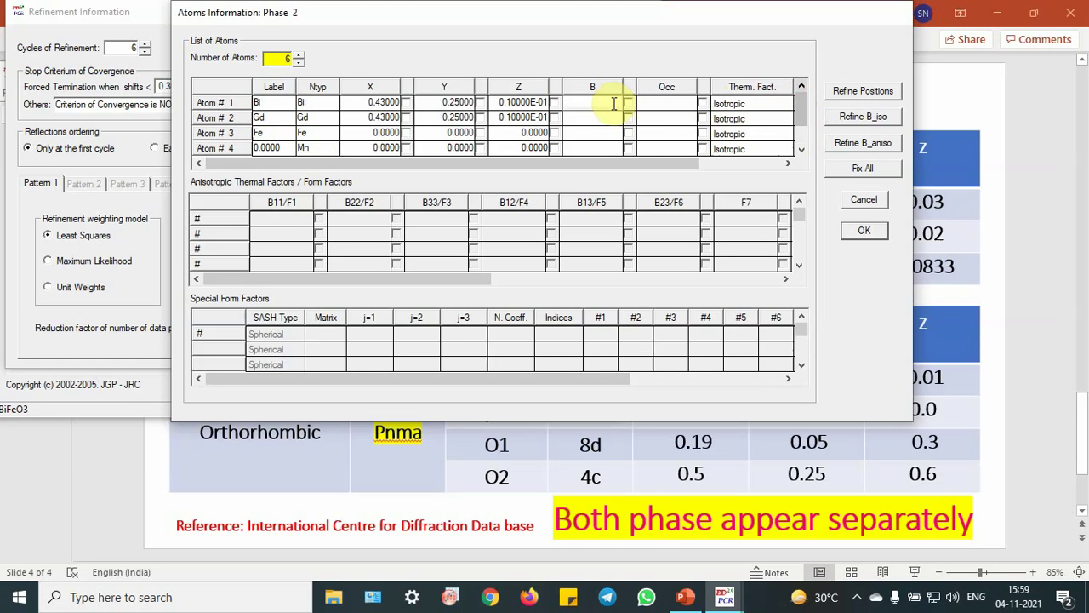
text(0.1)
click(647, 103)
text(0)
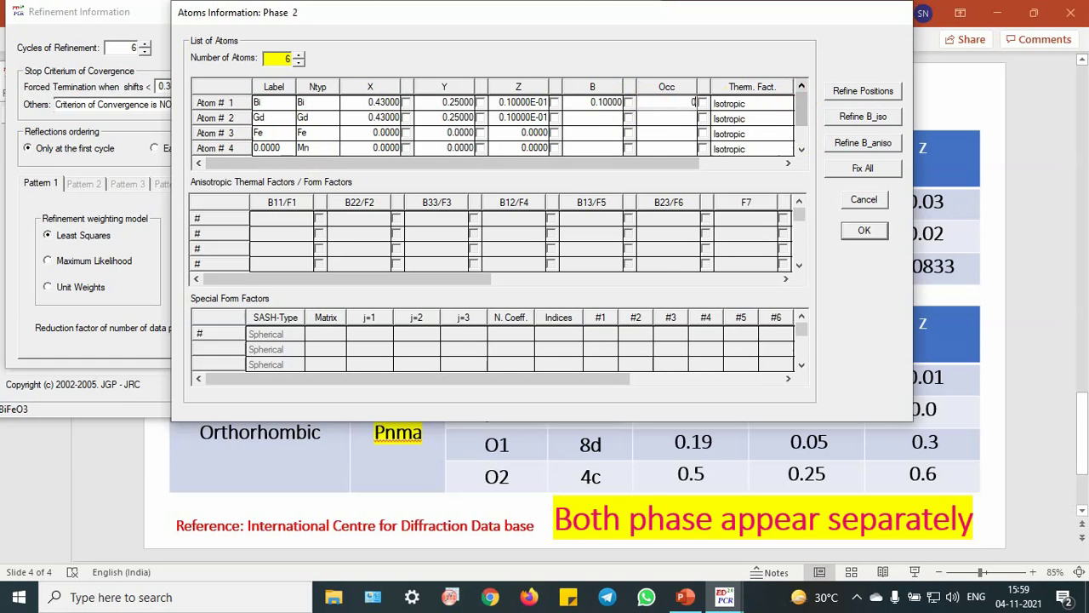
text(.1)
click(609, 118)
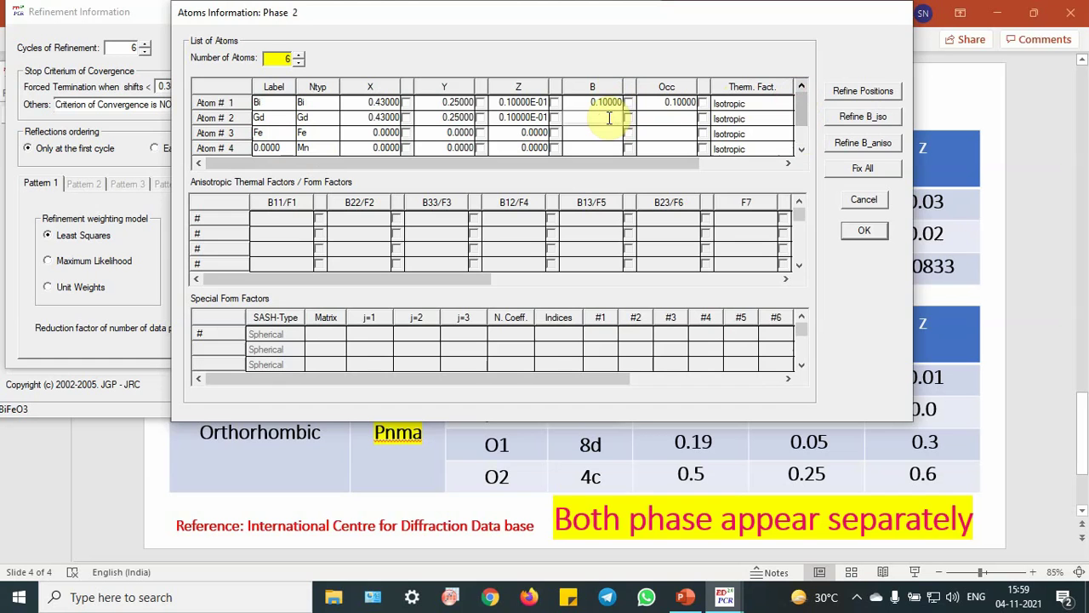
text(0.1)
click(667, 118)
text(0.1)
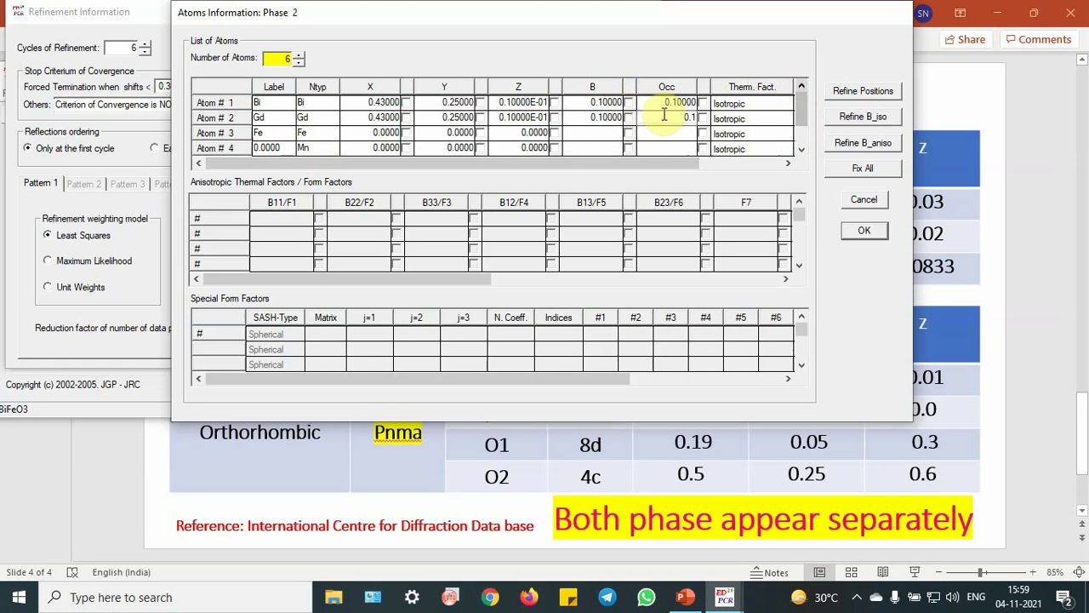
Step: Enter 0.1 as the B factor and occupancy of atoms 3 and 4, Fe and Mn
click(611, 133)
text(0.1)
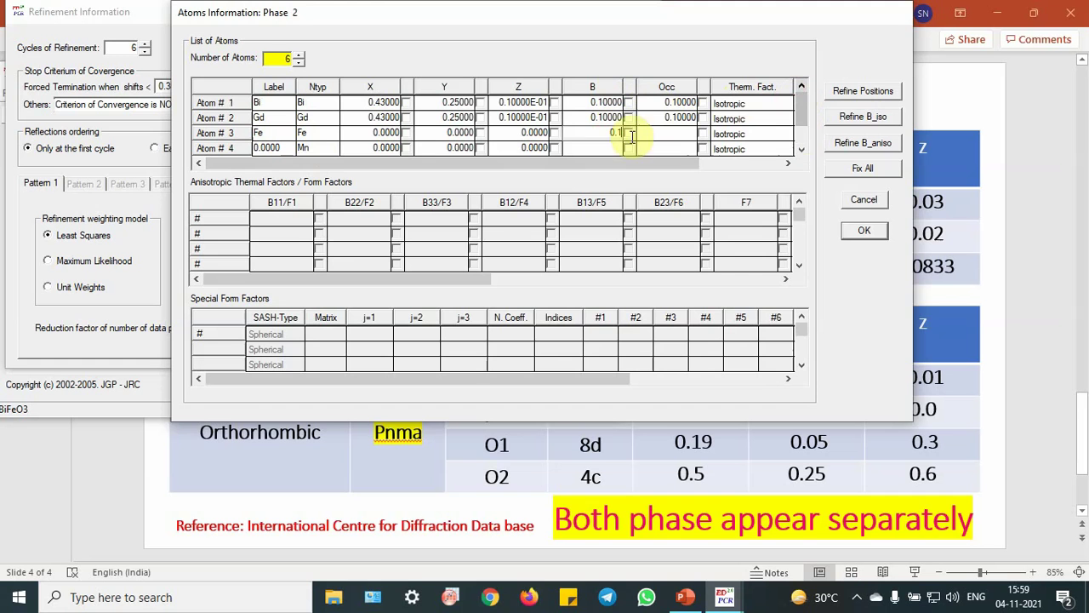
click(667, 133)
text(0.1)
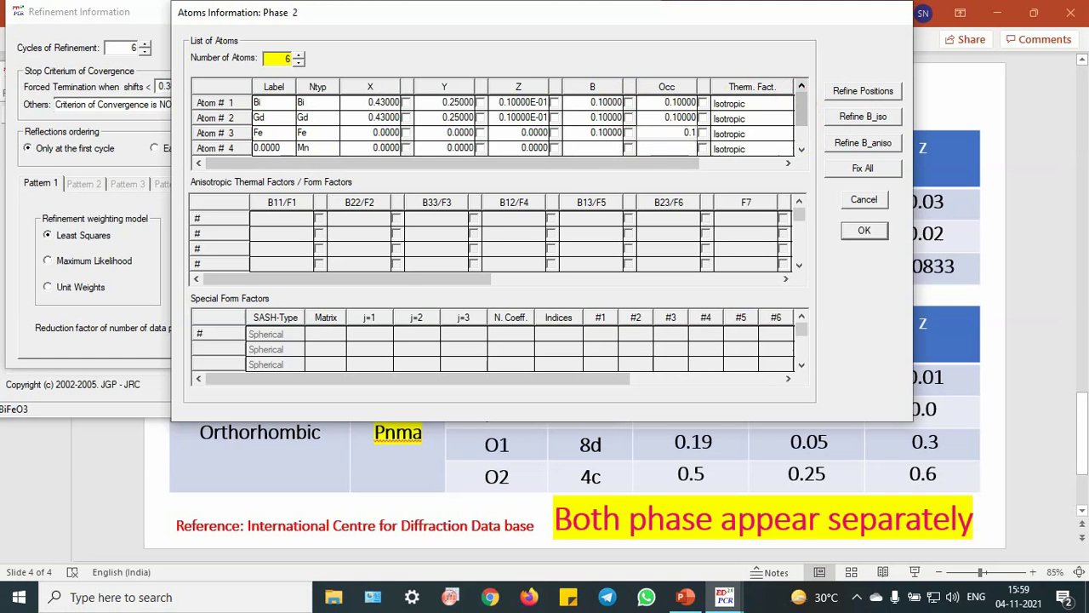
click(596, 148)
text(0.1)
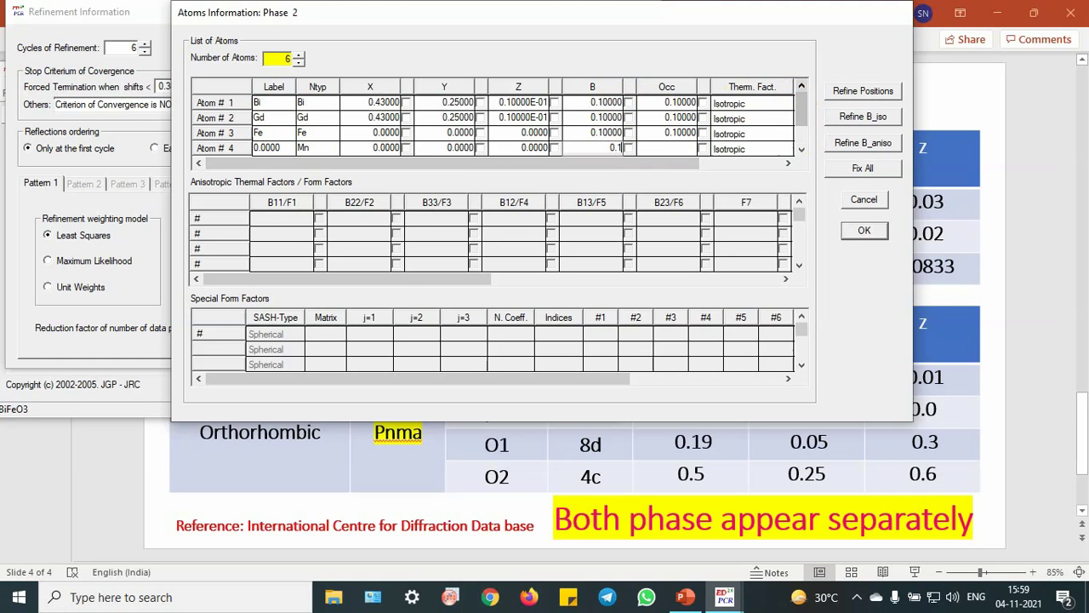
click(653, 146)
text(0.1)
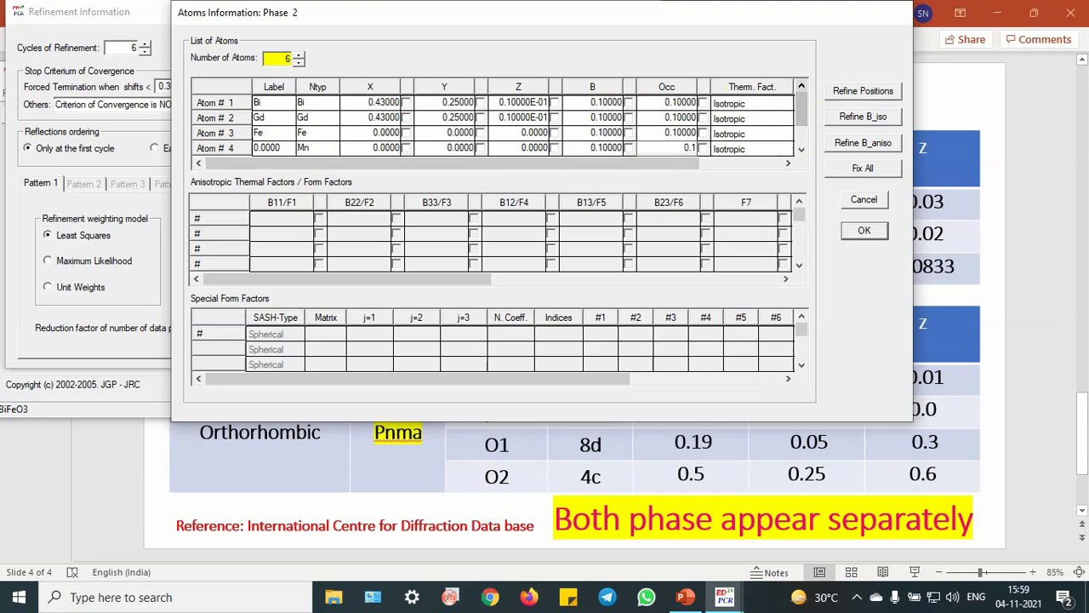
Step: Give the oxygen atoms O1 and O2 a B factor of 0.1 and an occupancy of 0.1
click(800, 140)
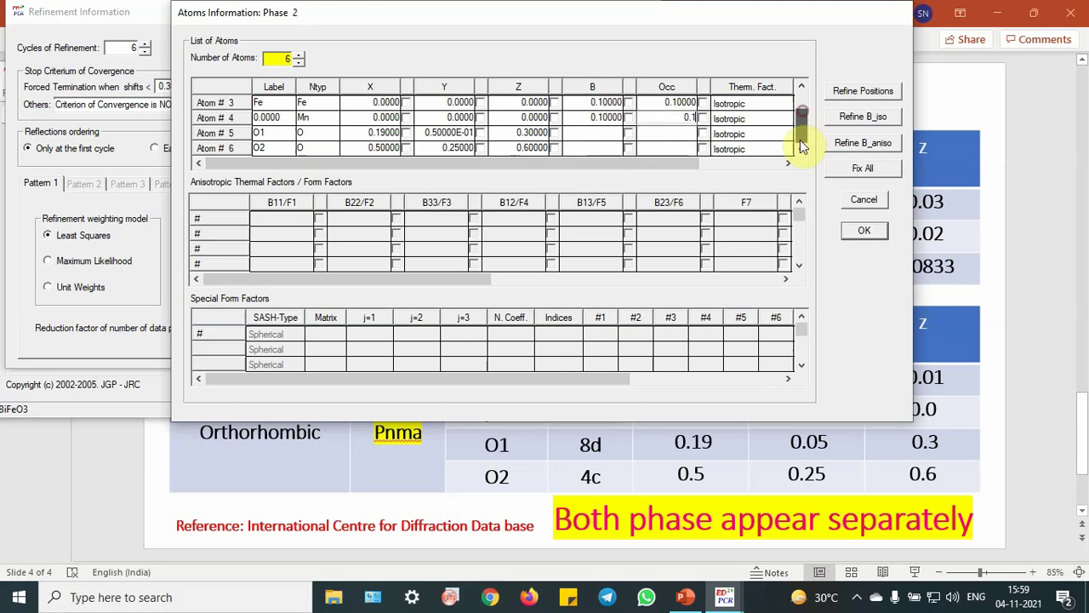
click(582, 134)
text(0.1)
click(660, 134)
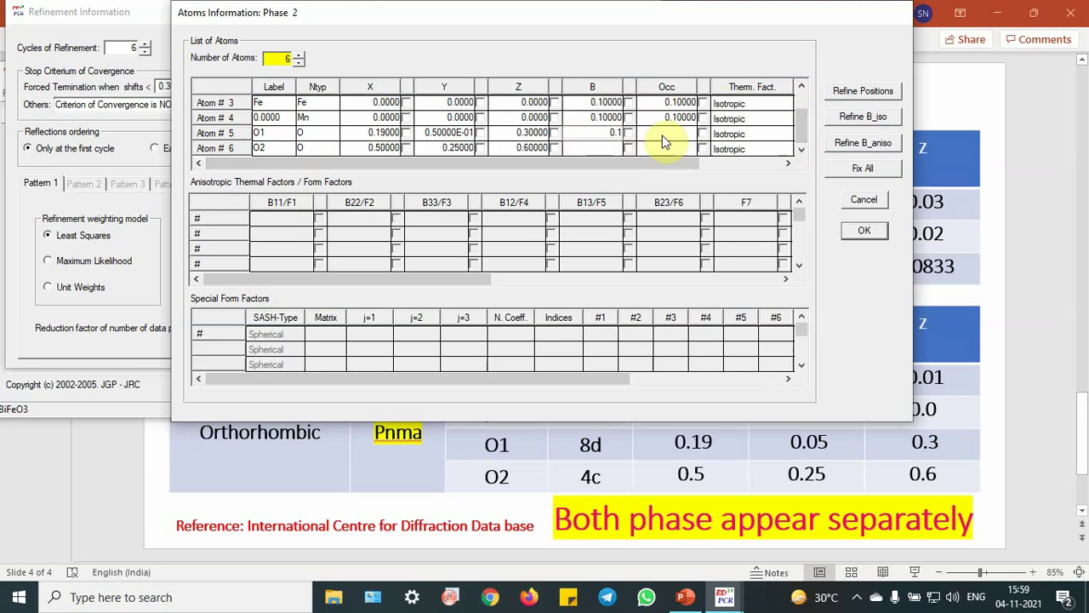
text(0.1)
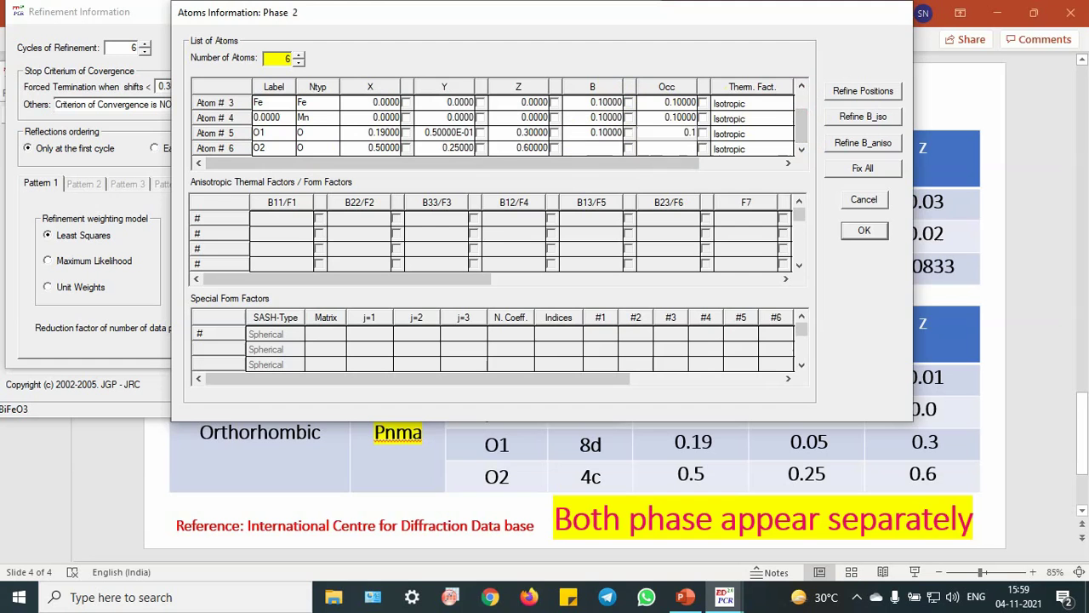
click(609, 148)
text(0.1)
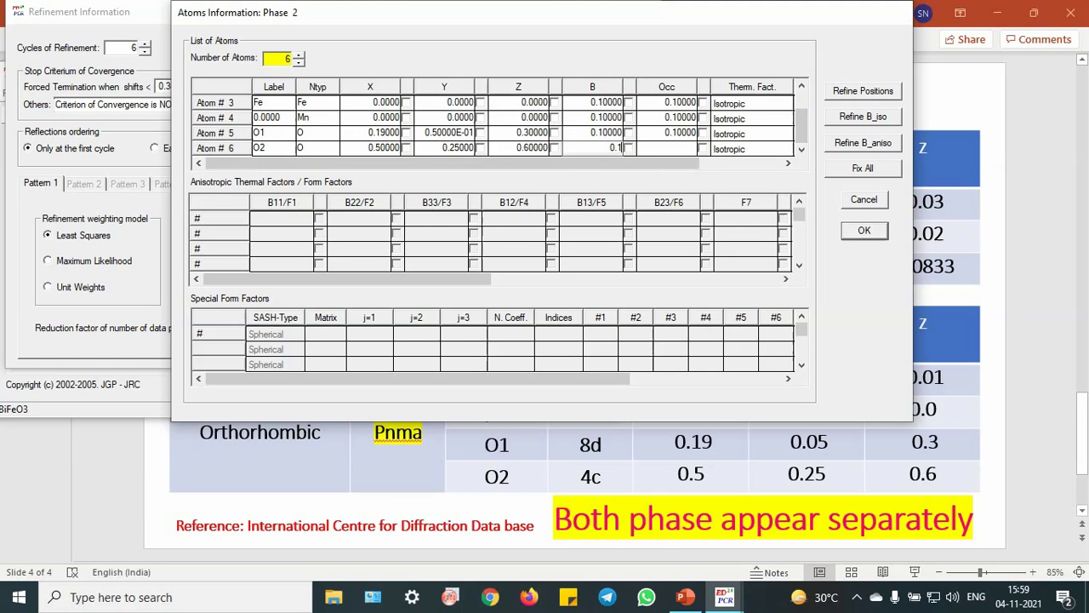
click(672, 147)
text(0.1)
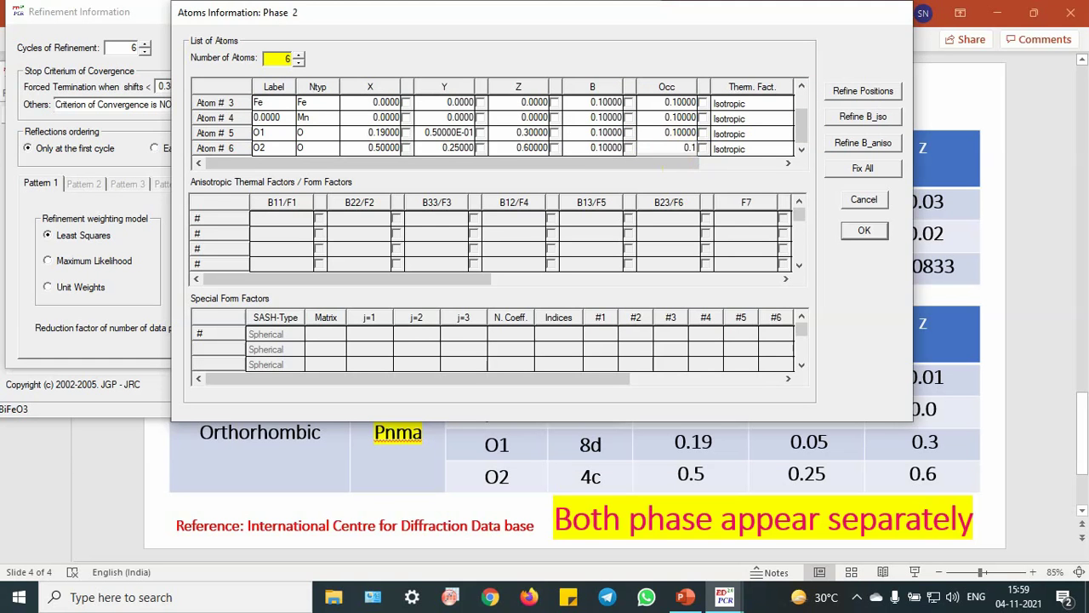
Step: Correct the label of atom 4 to Mn and accept the Phase 2 atom list and the refinement information
click(274, 119)
text(M)
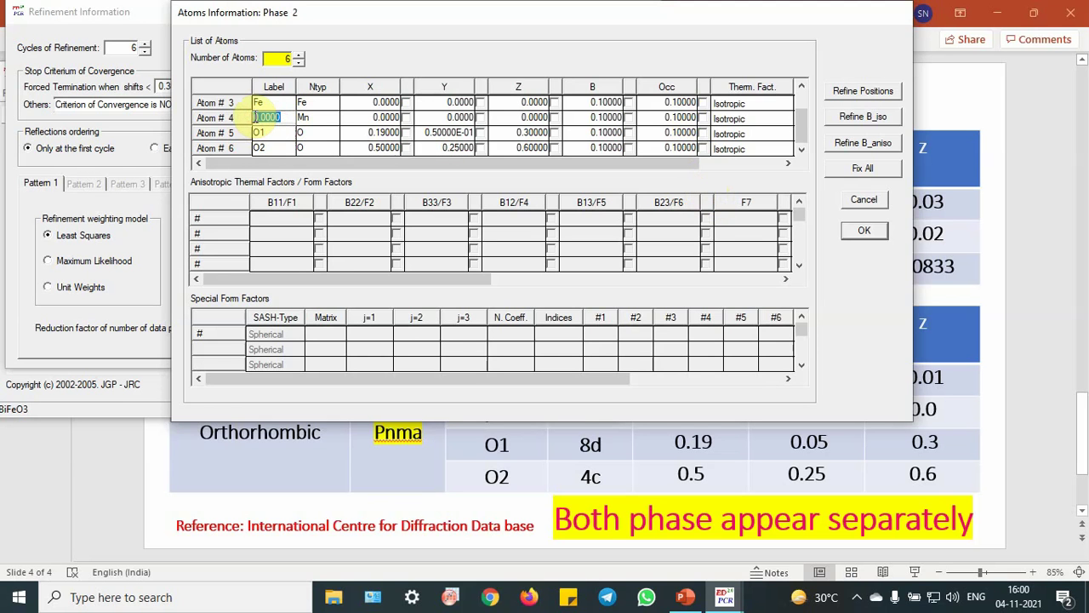
text(n)
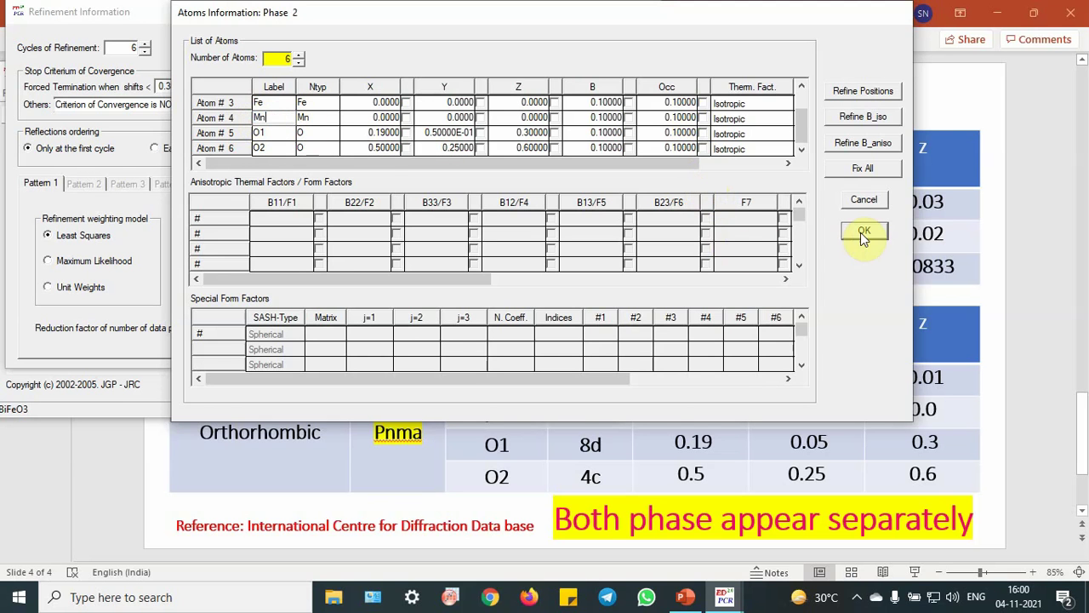
click(862, 233)
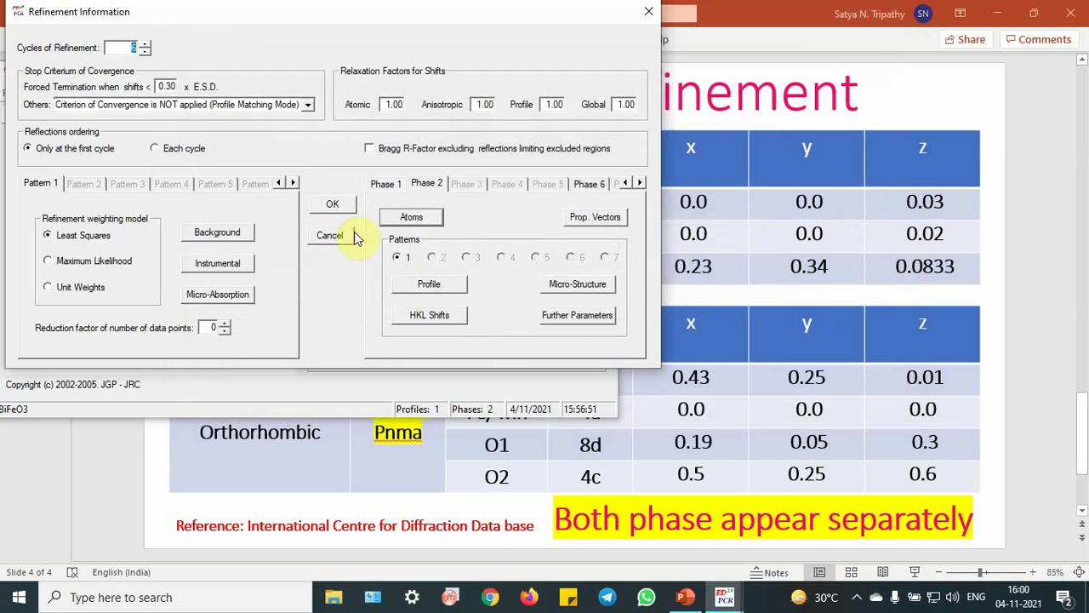
click(341, 204)
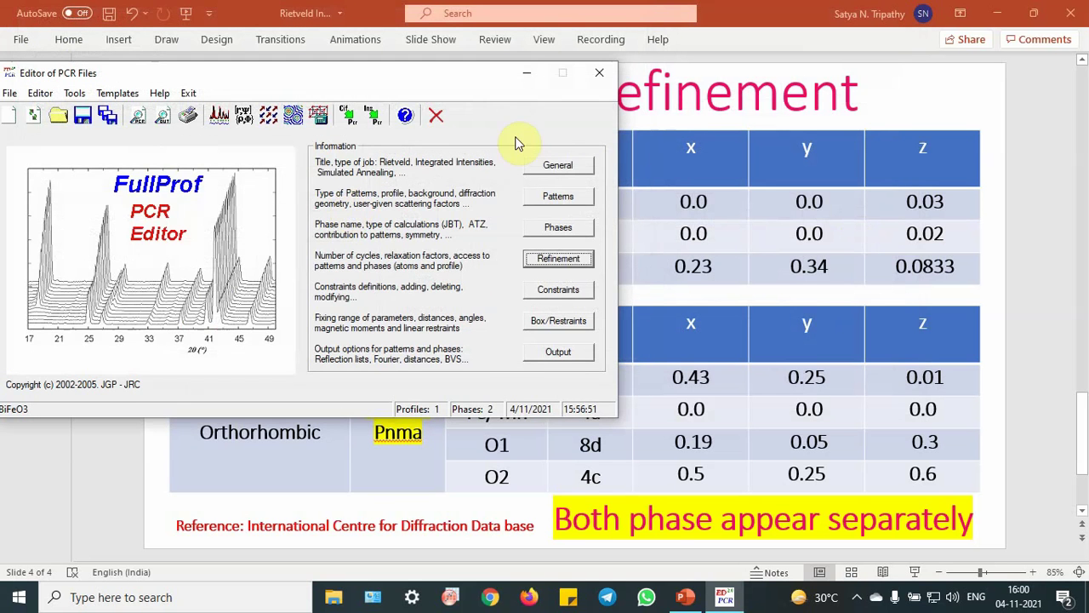
Step: Minimize the PCR editor and review the single-phase and dual-phase coordinate slides in PowerPoint, ending on the title slide
click(527, 73)
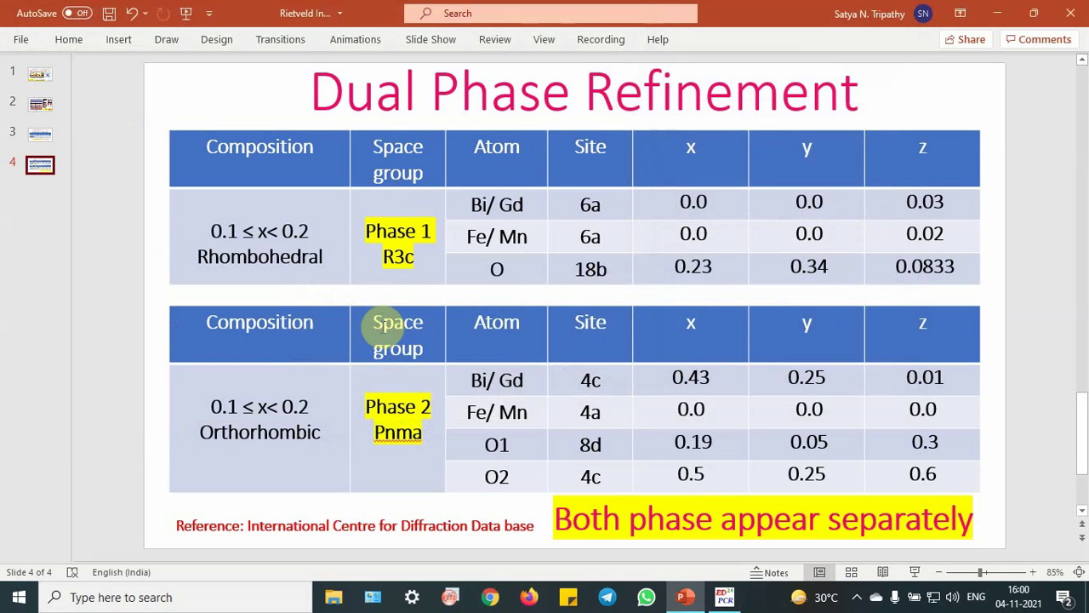
click(44, 133)
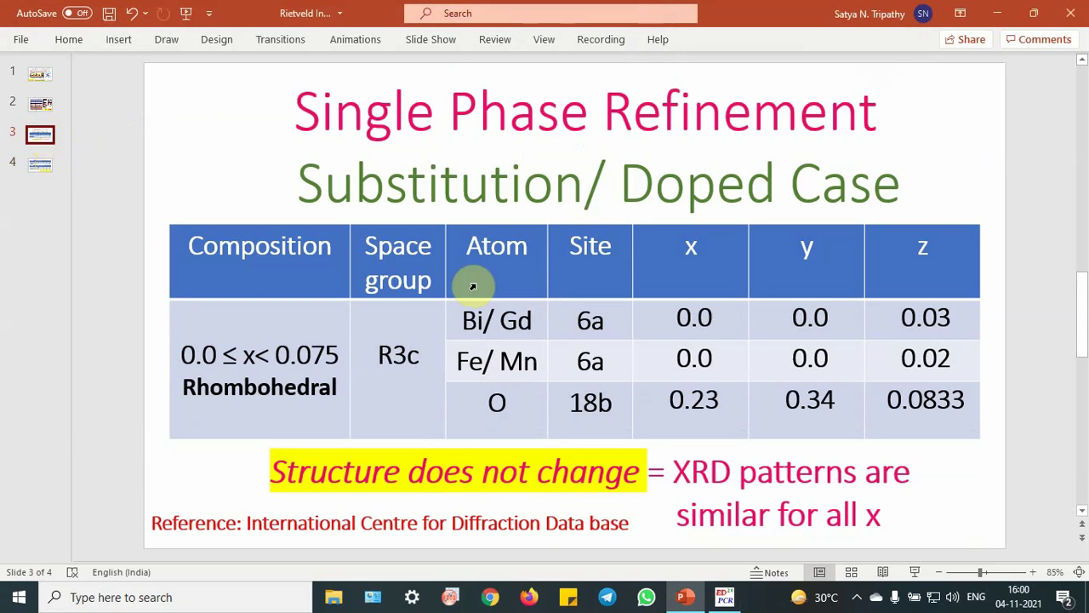
click(39, 166)
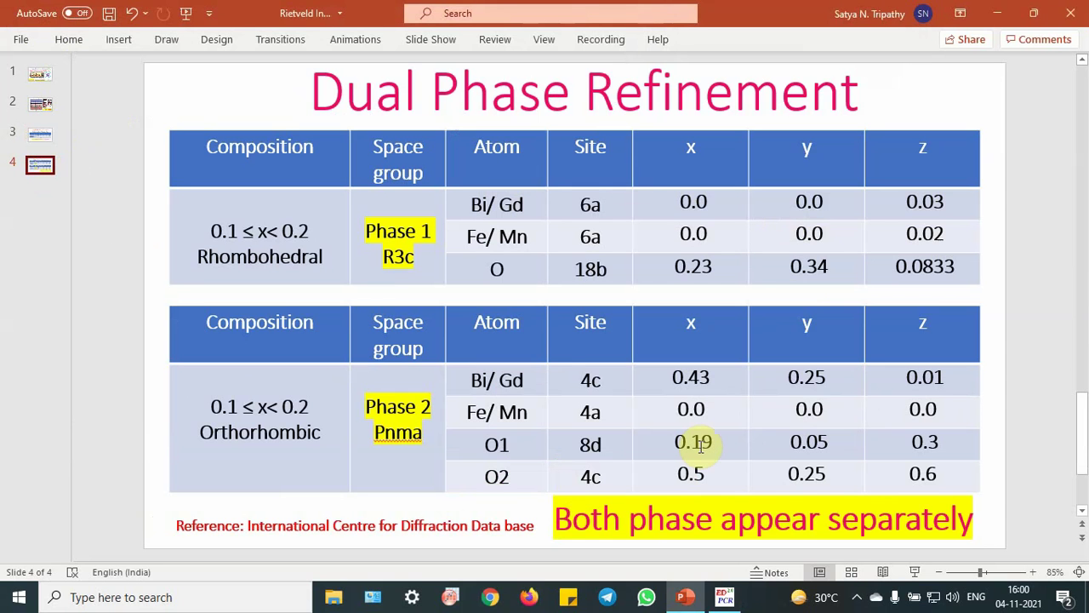
click(41, 134)
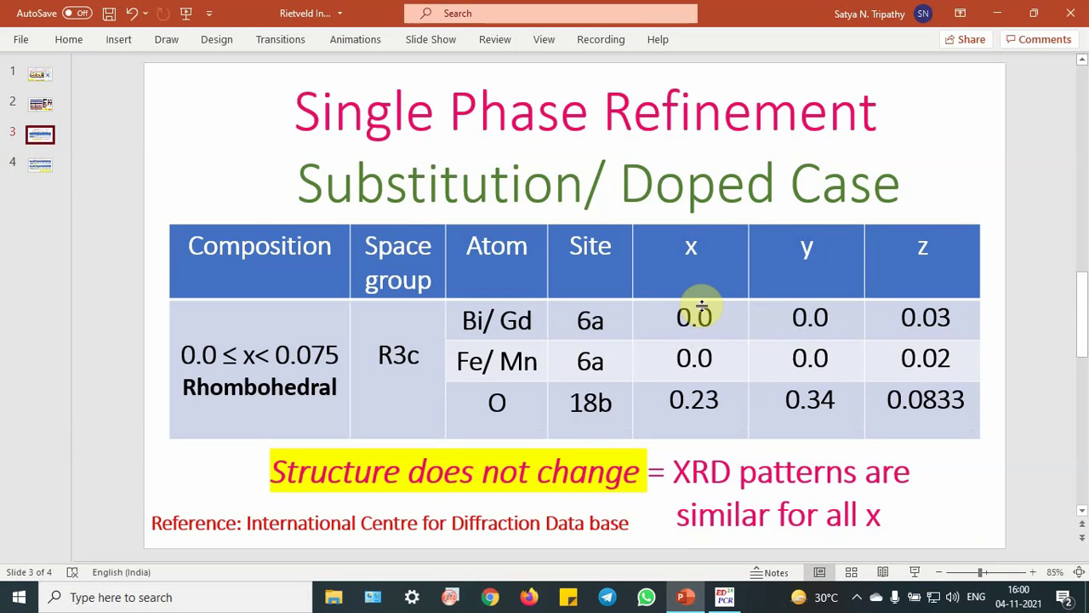
click(40, 74)
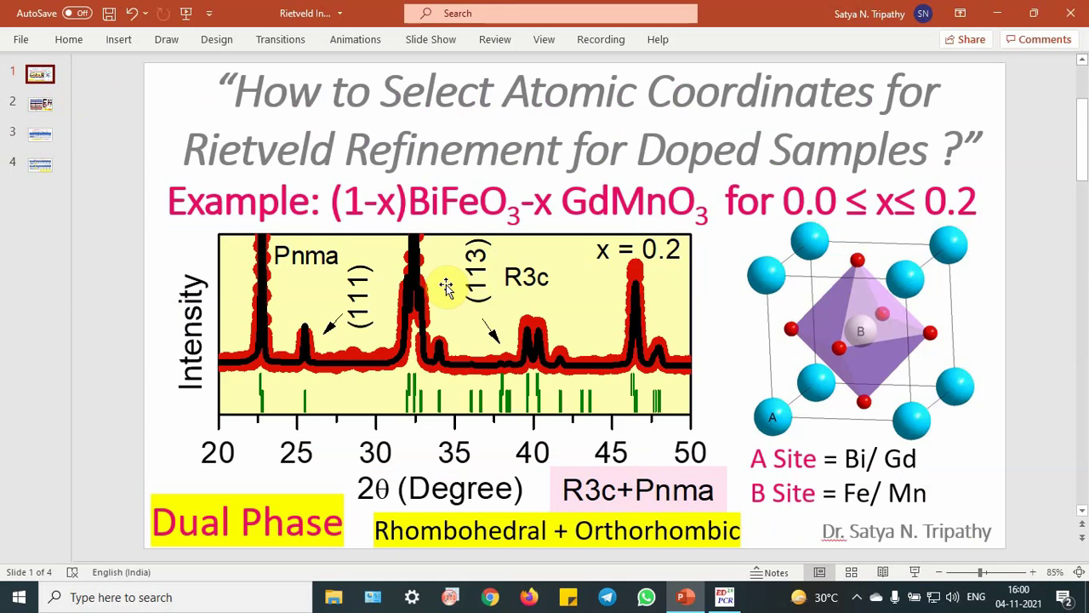